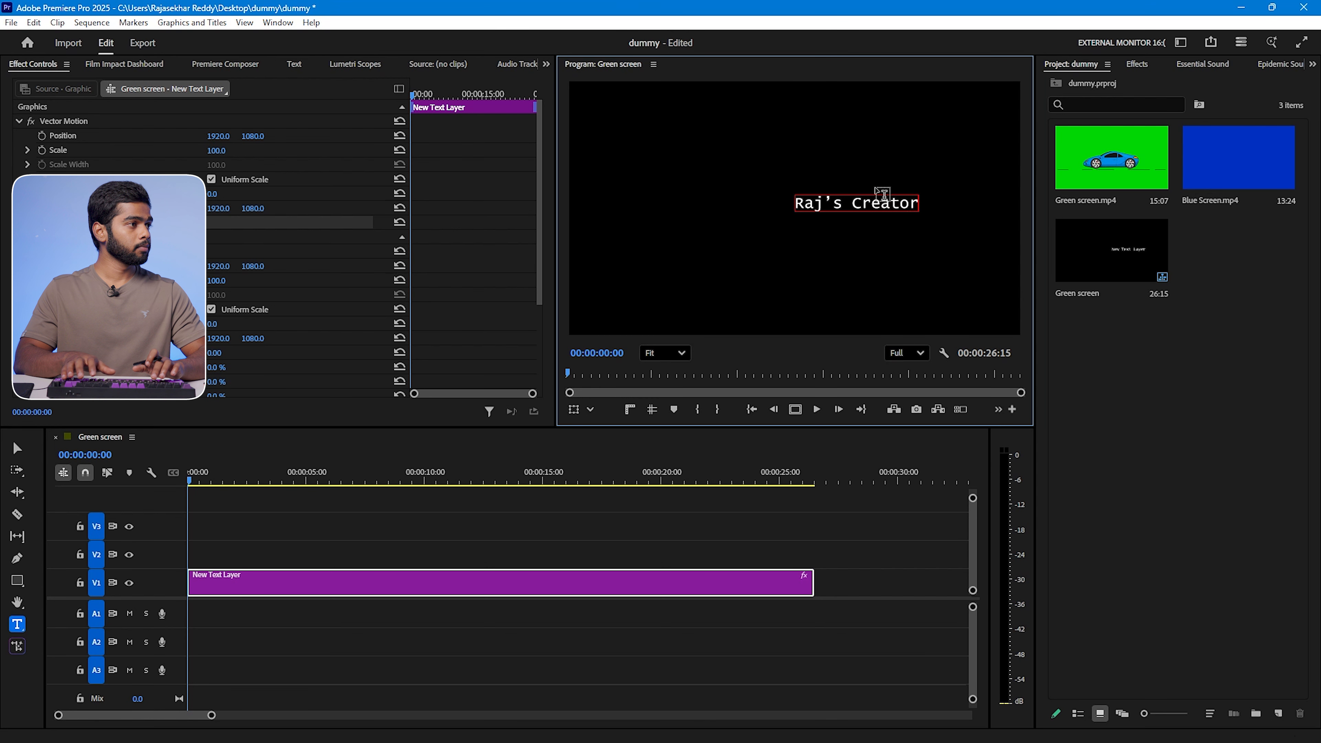
Step: Complete the title text so it reads "Raj's Creator Catalyst" and return to the Selection tool
{"action": "type", "text": "alyst"}
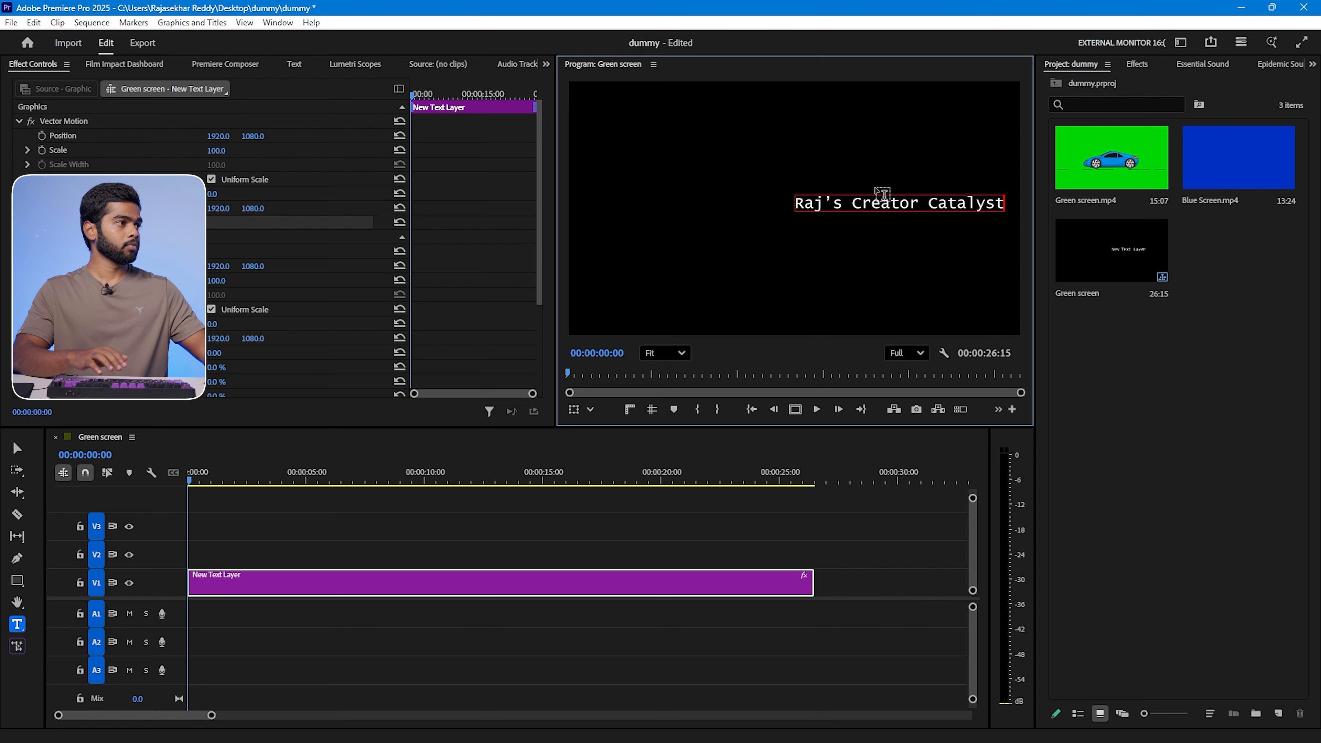
{"action": "left_click", "coordinate": [376, 542]}
{"action": "key", "text": "v"}
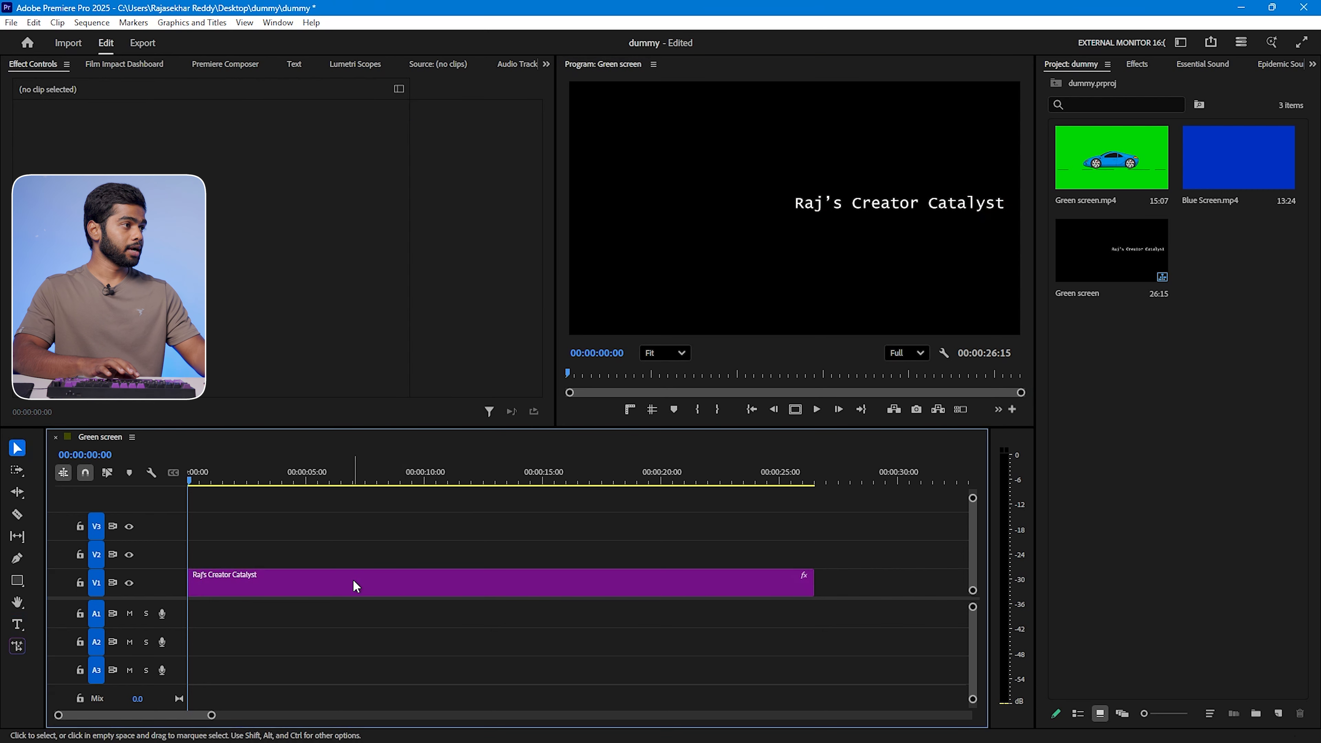
Step: Open the title clip's properties, select its text layer and center it horizontally and vertically in the frame
{"action": "left_click", "coordinate": [354, 580]}
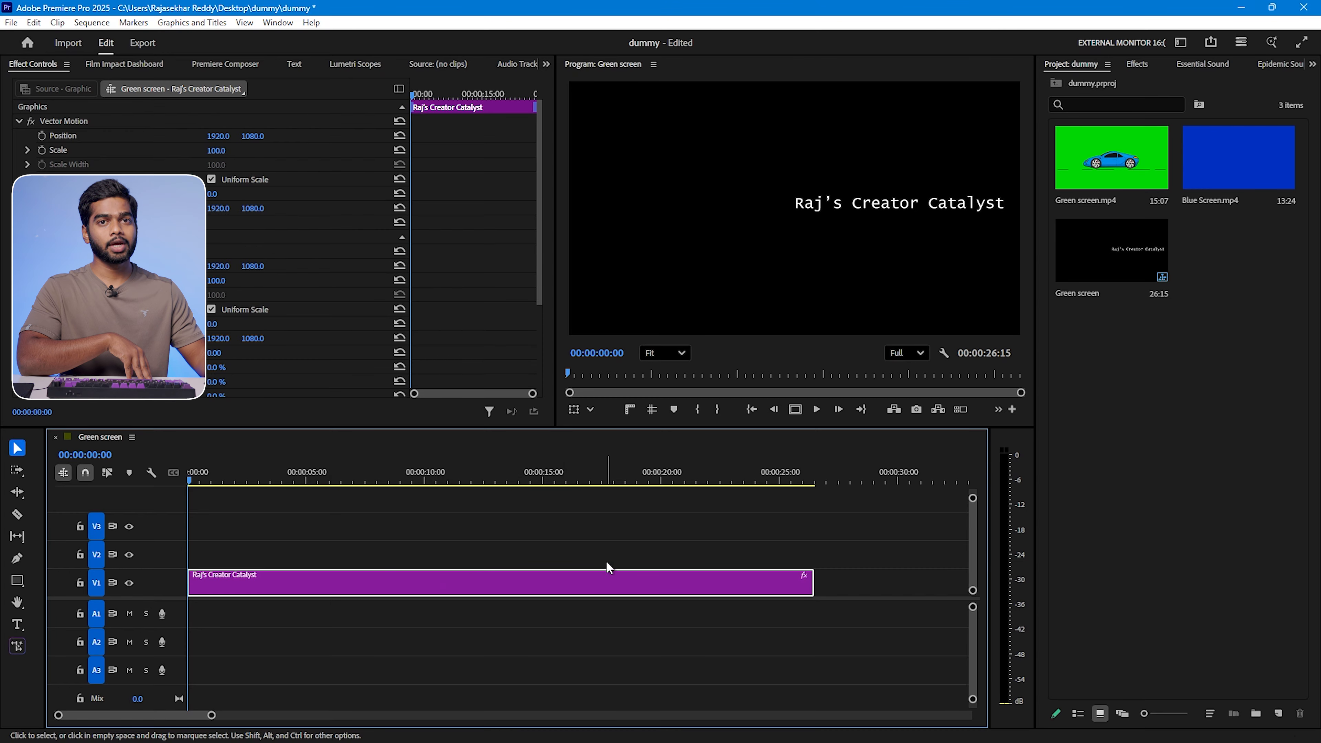
{"action": "double_click", "coordinate": [452, 582]}
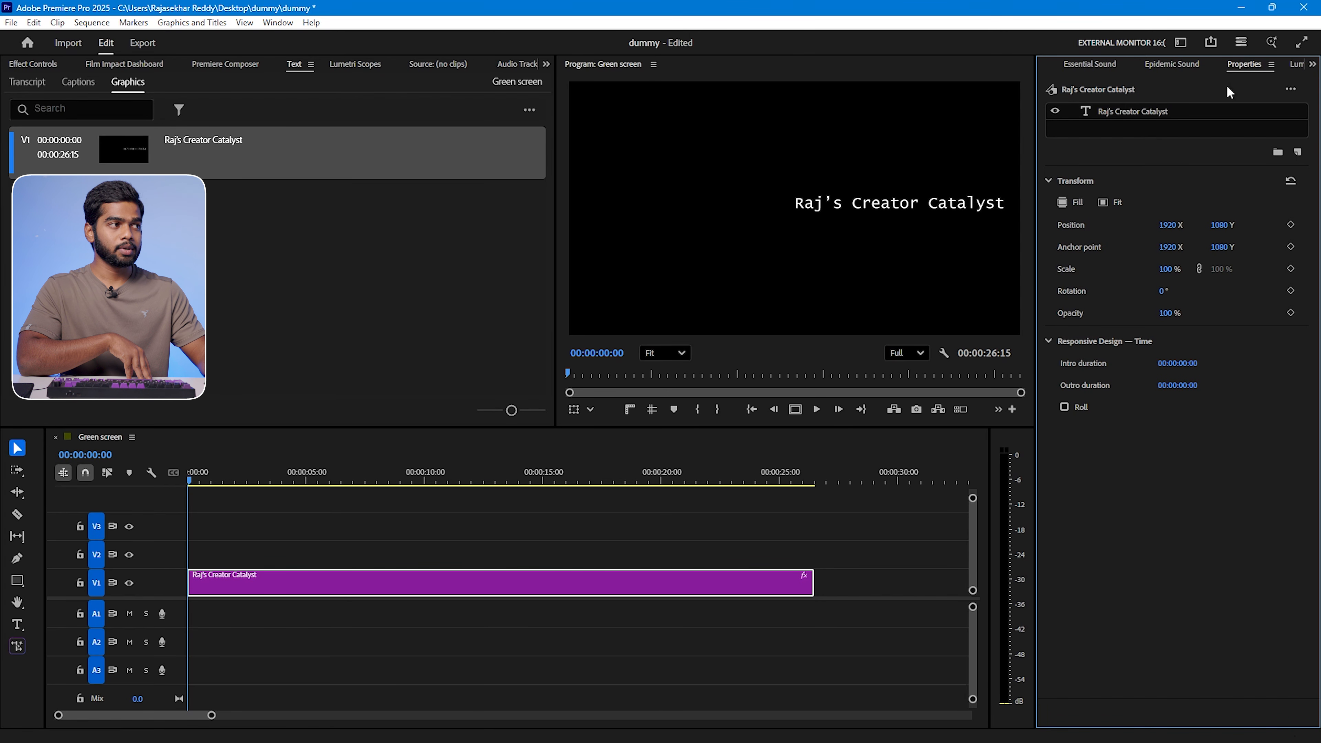
{"action": "left_click", "coordinate": [1126, 116]}
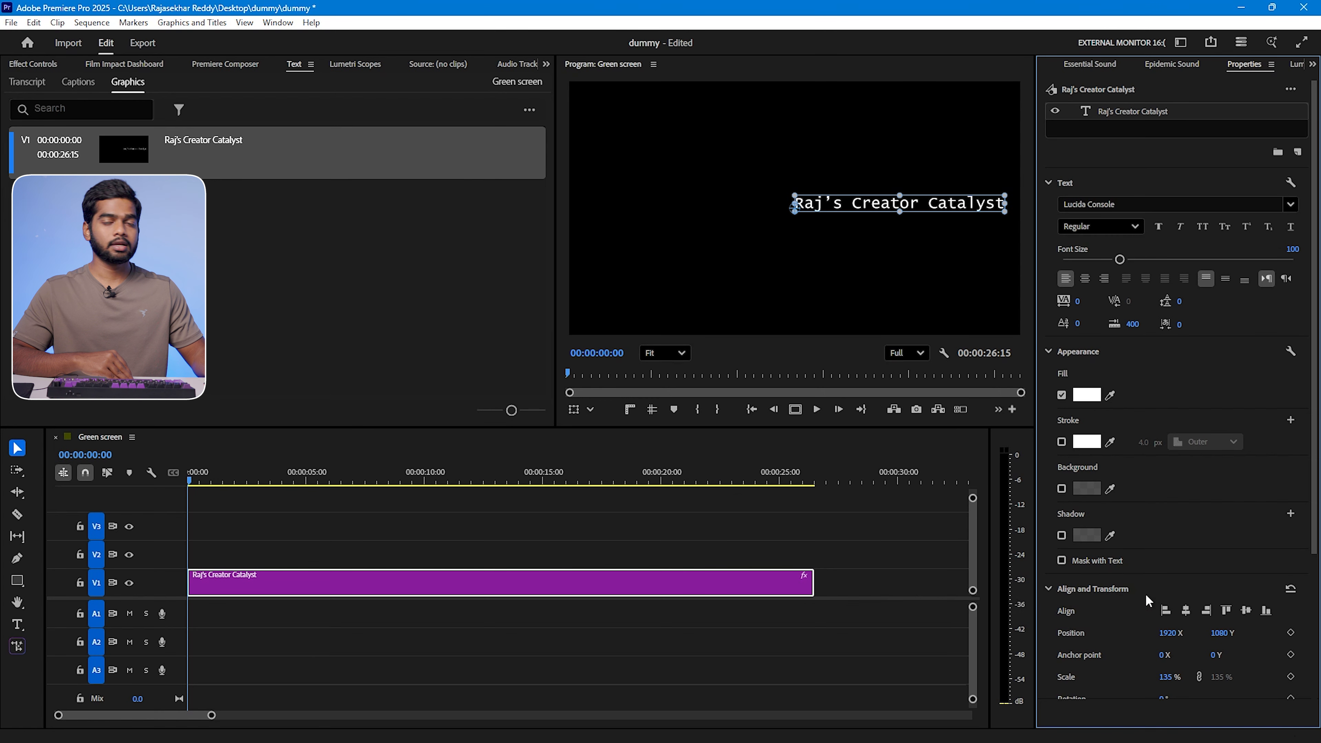
{"action": "left_click", "coordinate": [1186, 609]}
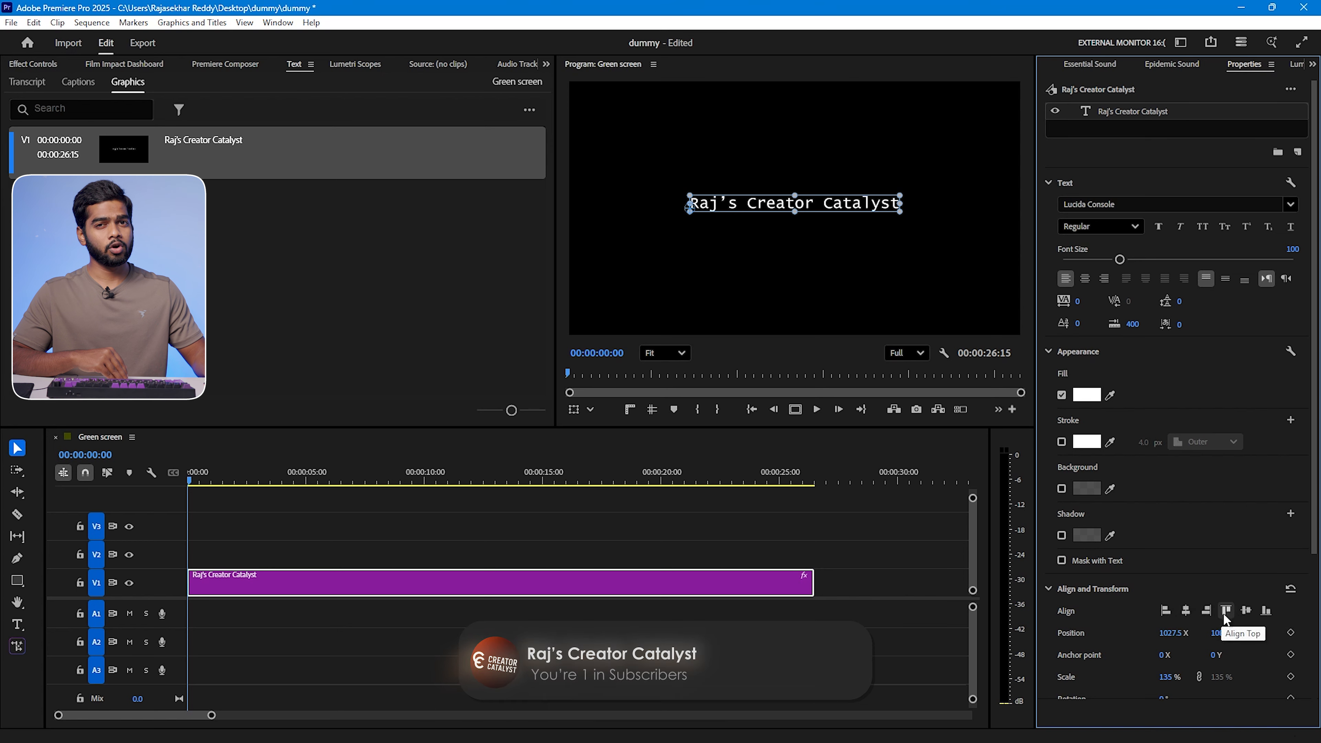
{"action": "left_click", "coordinate": [1243, 611]}
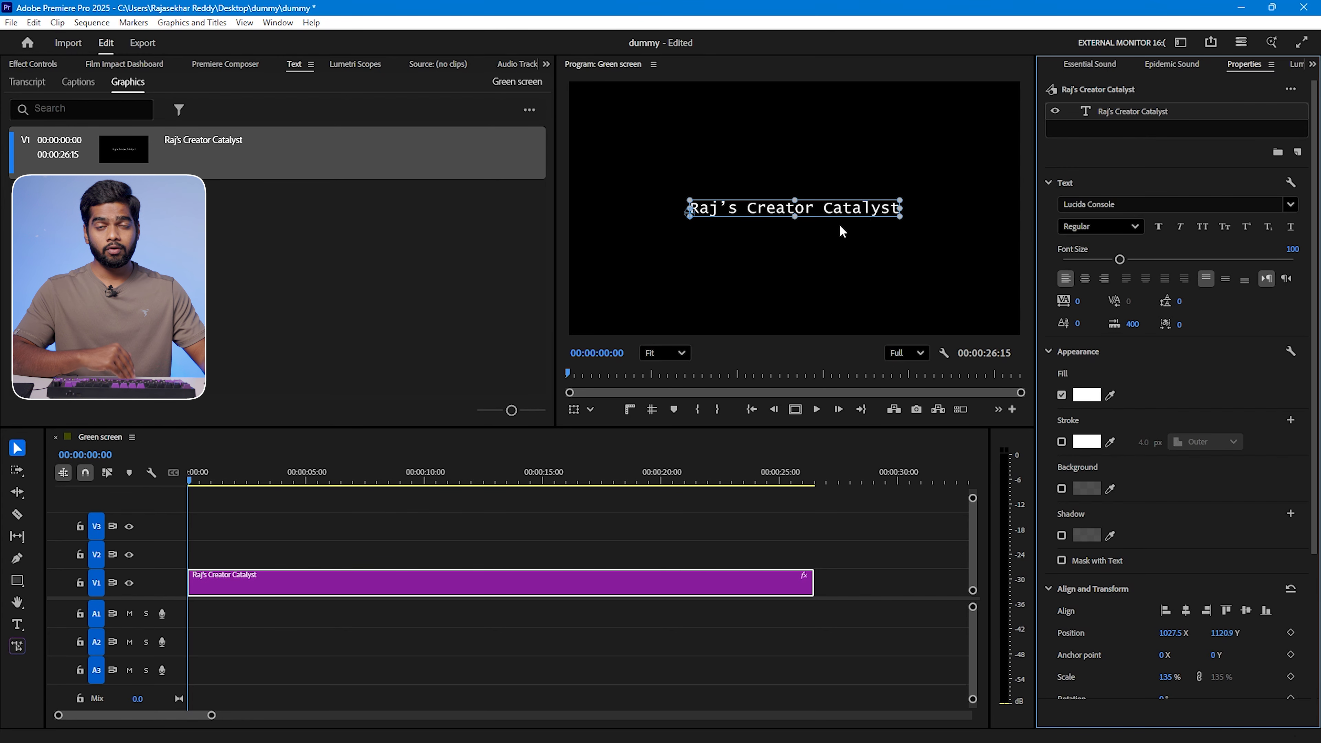
Step: Set the font of the whole title text to Proxima Nova in the Black It style
{"action": "double_click", "coordinate": [1121, 110]}
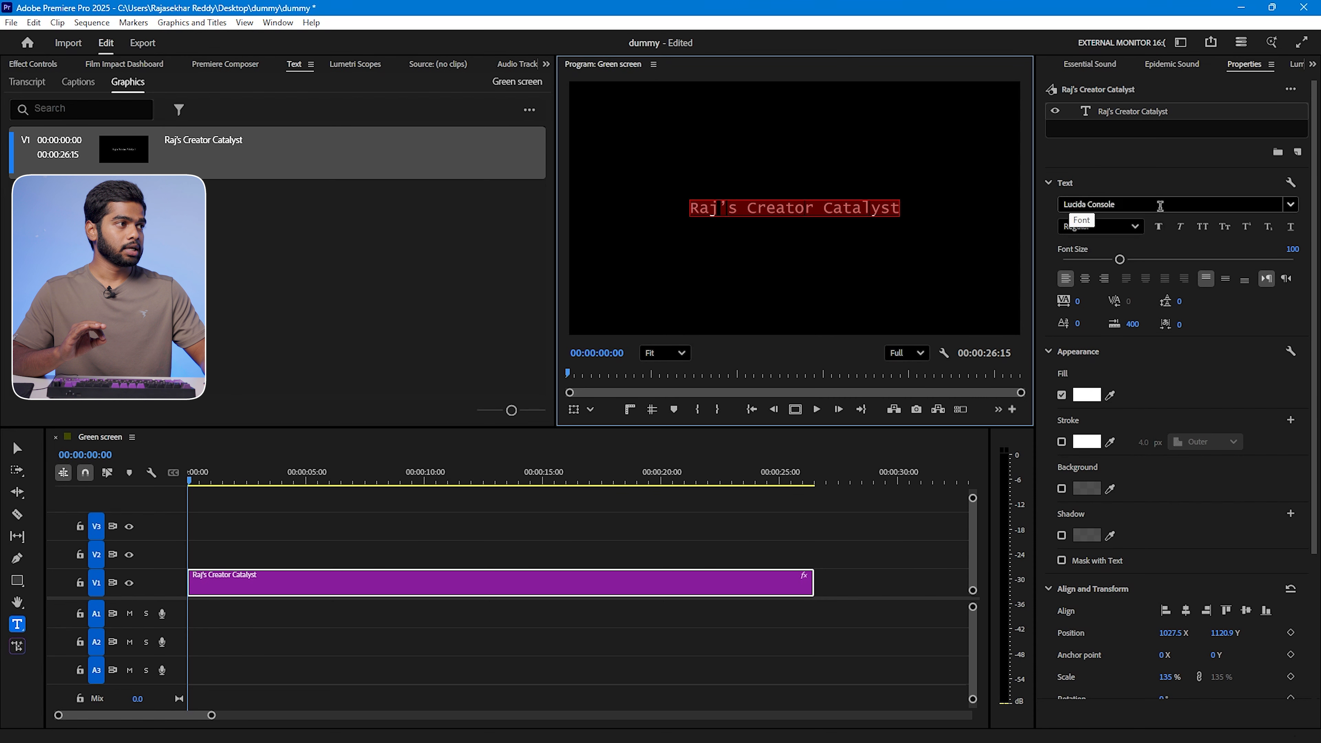
{"action": "left_click", "coordinate": [1136, 203]}
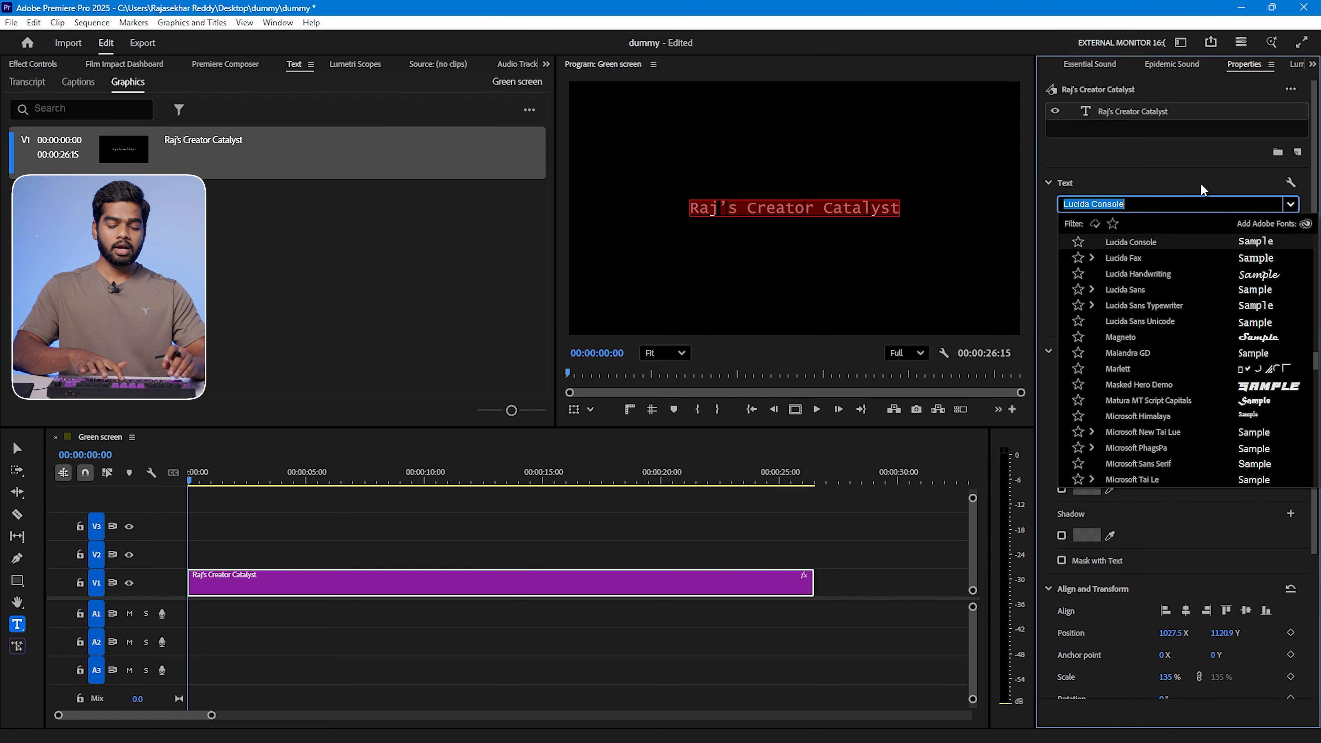
{"action": "type", "text": "no"}
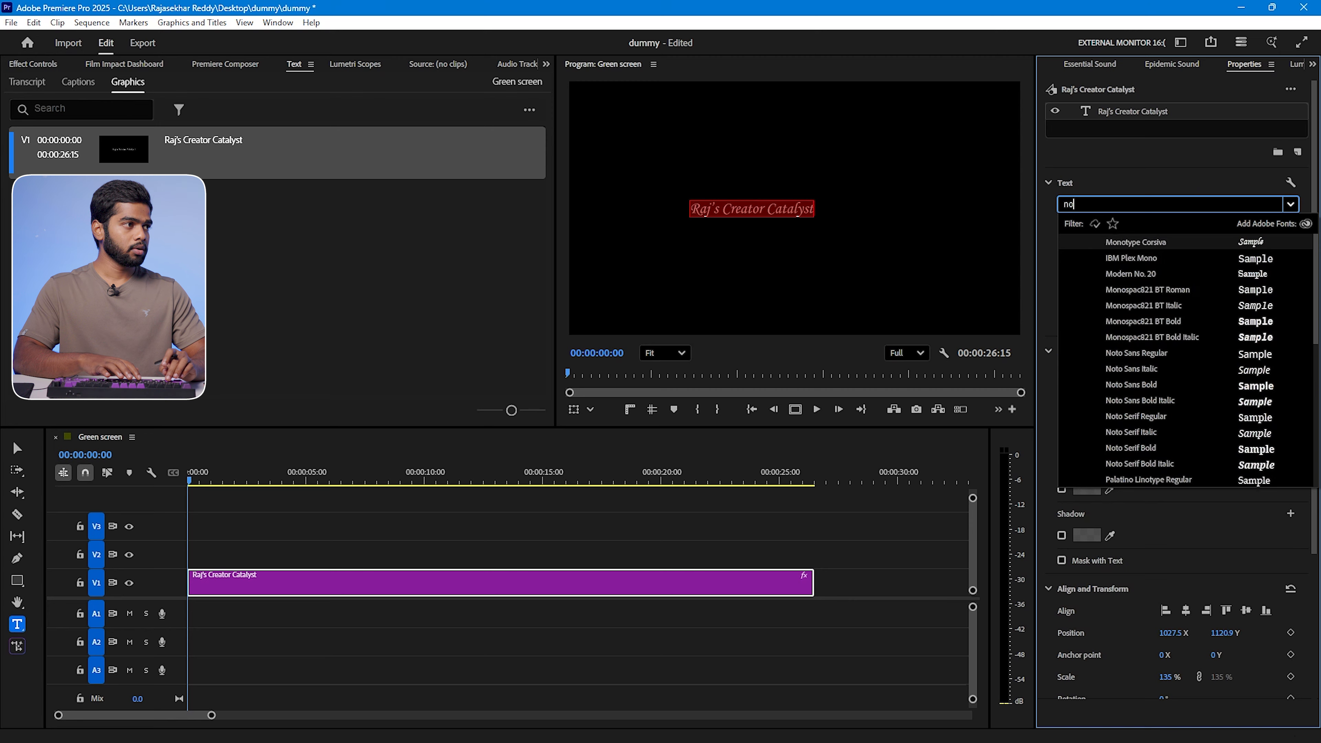
{"action": "type", "text": "va"}
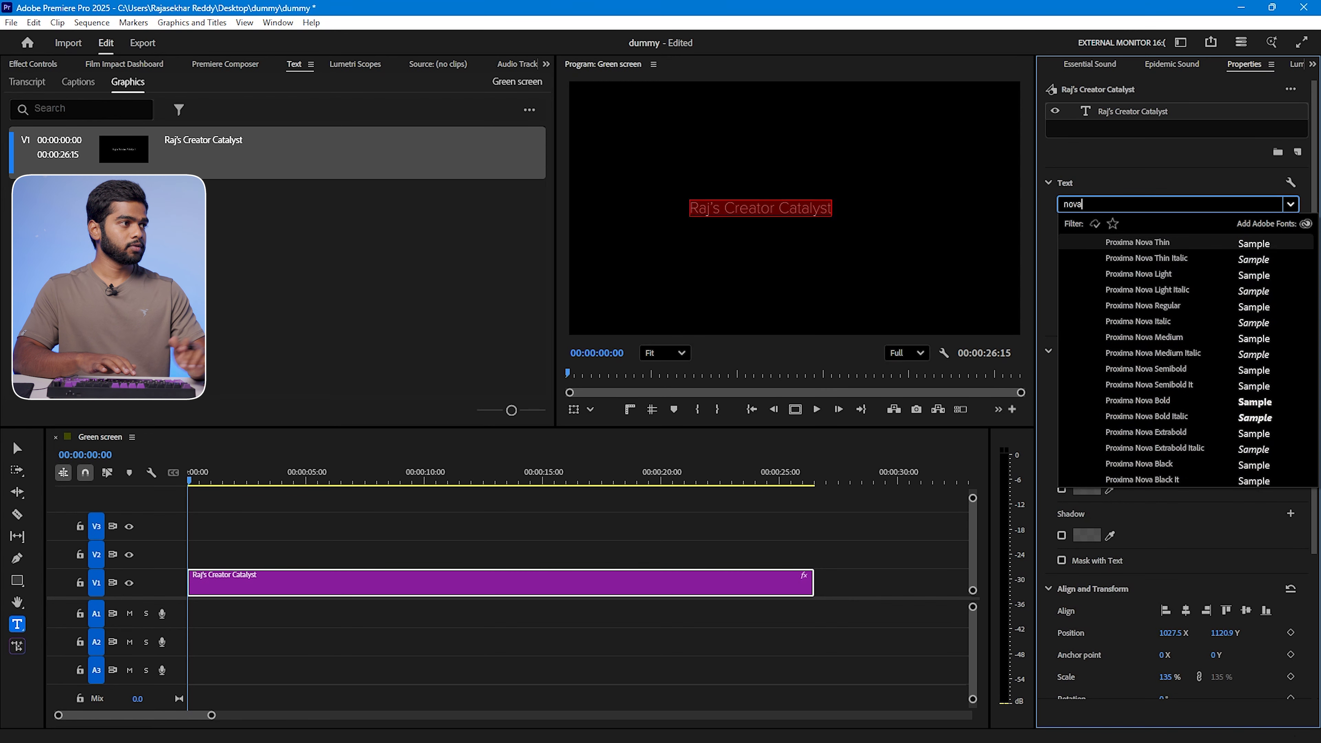
{"action": "left_click", "coordinate": [1138, 405]}
{"action": "left_click", "coordinate": [1084, 229]}
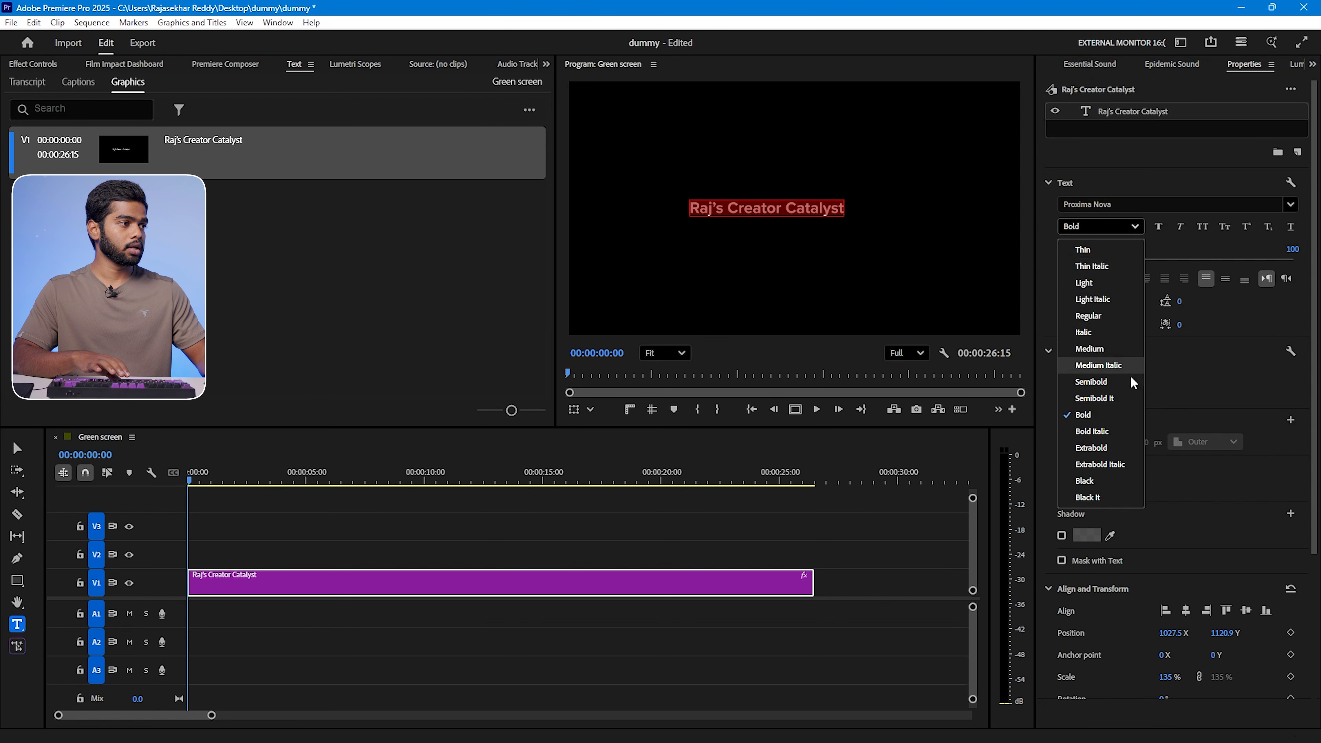
{"action": "left_click", "coordinate": [1107, 498]}
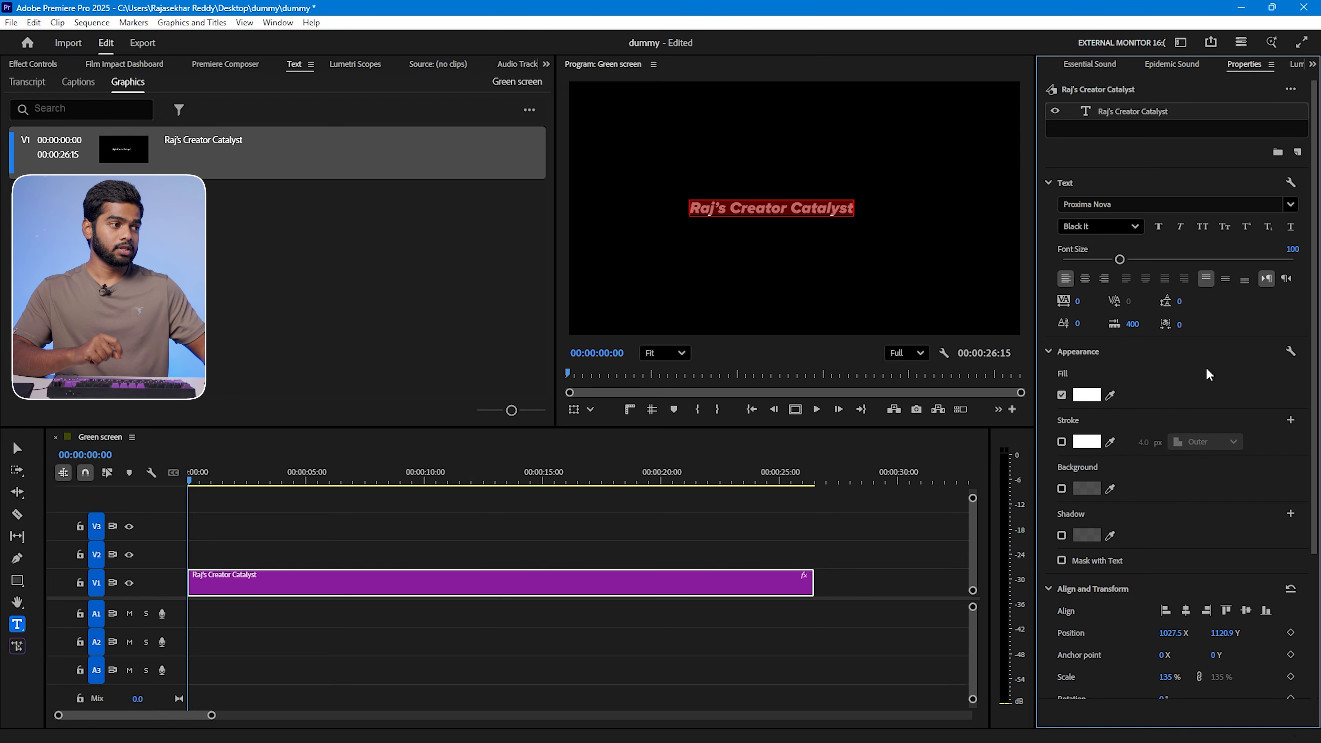
Step: Re-center the restyled title horizontally and vertically, leave text editing and reselect its text layer
{"action": "left_click", "coordinate": [1186, 611]}
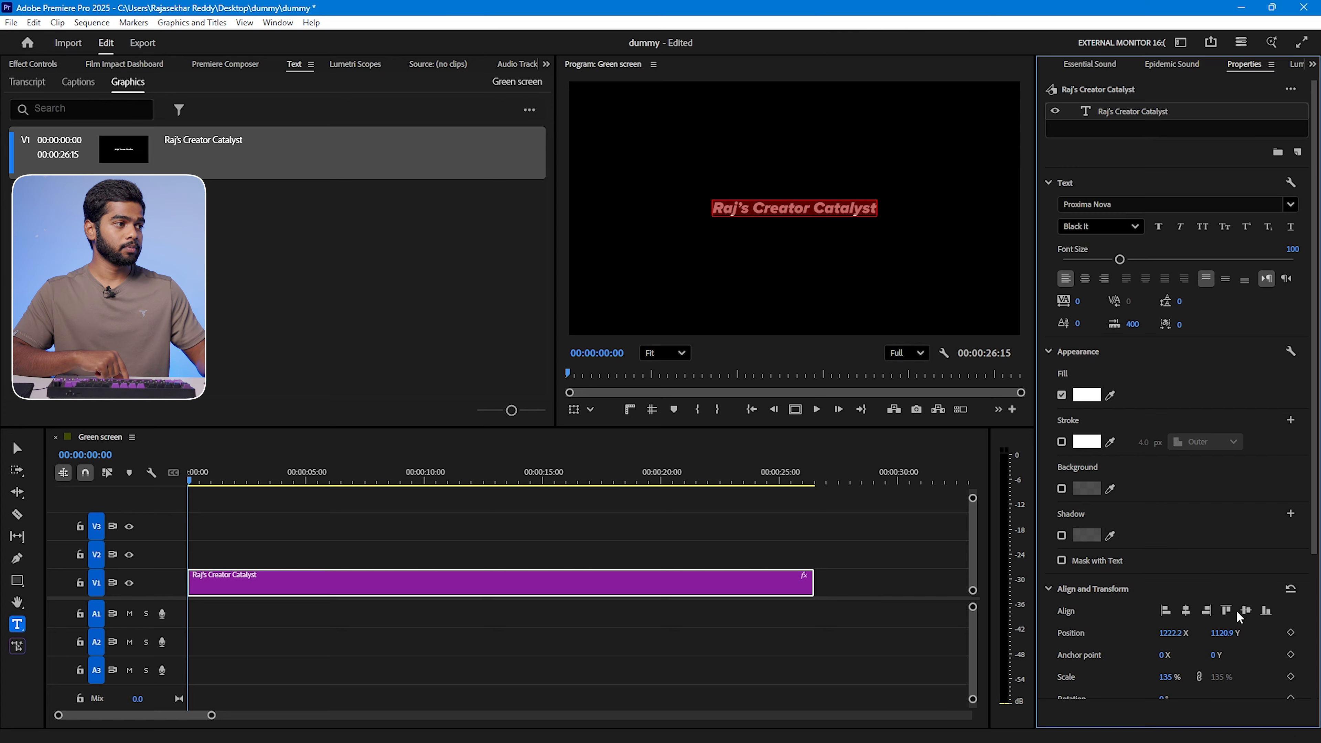
{"action": "left_click", "coordinate": [1246, 610]}
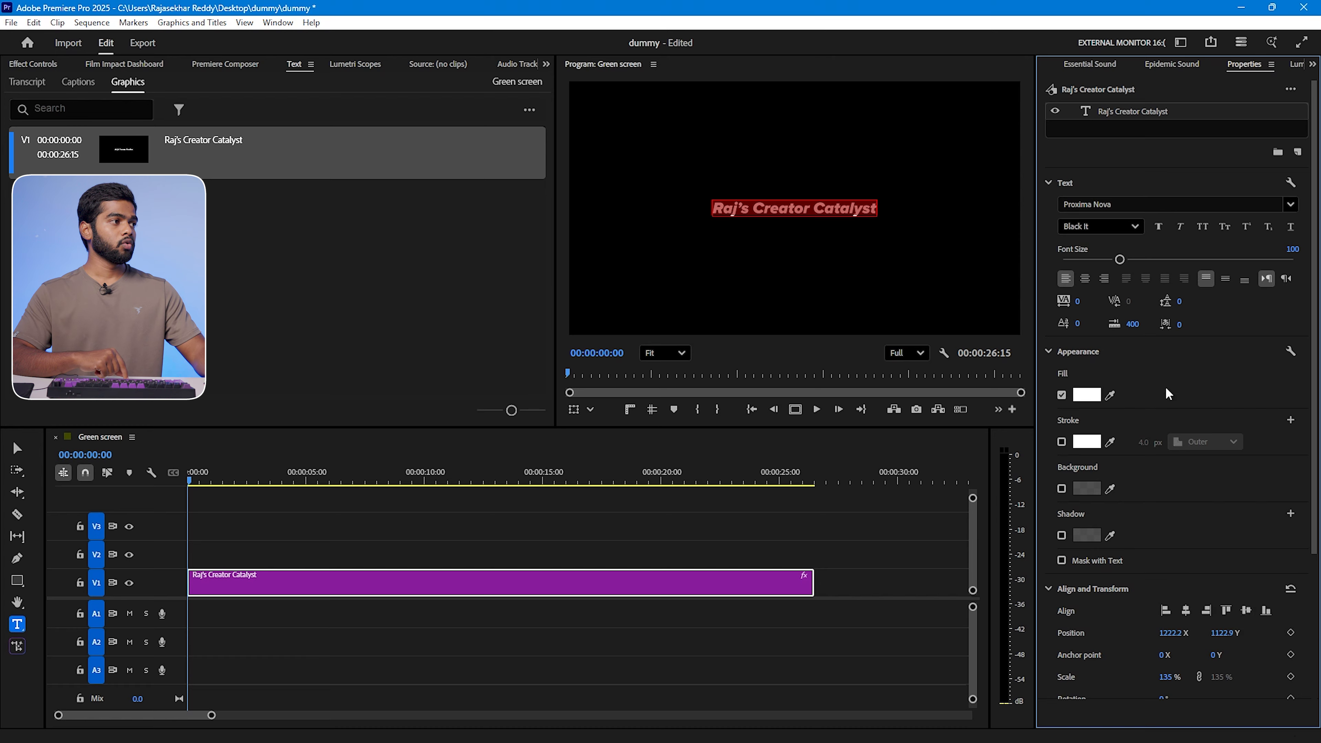
{"action": "left_click", "coordinate": [1089, 127]}
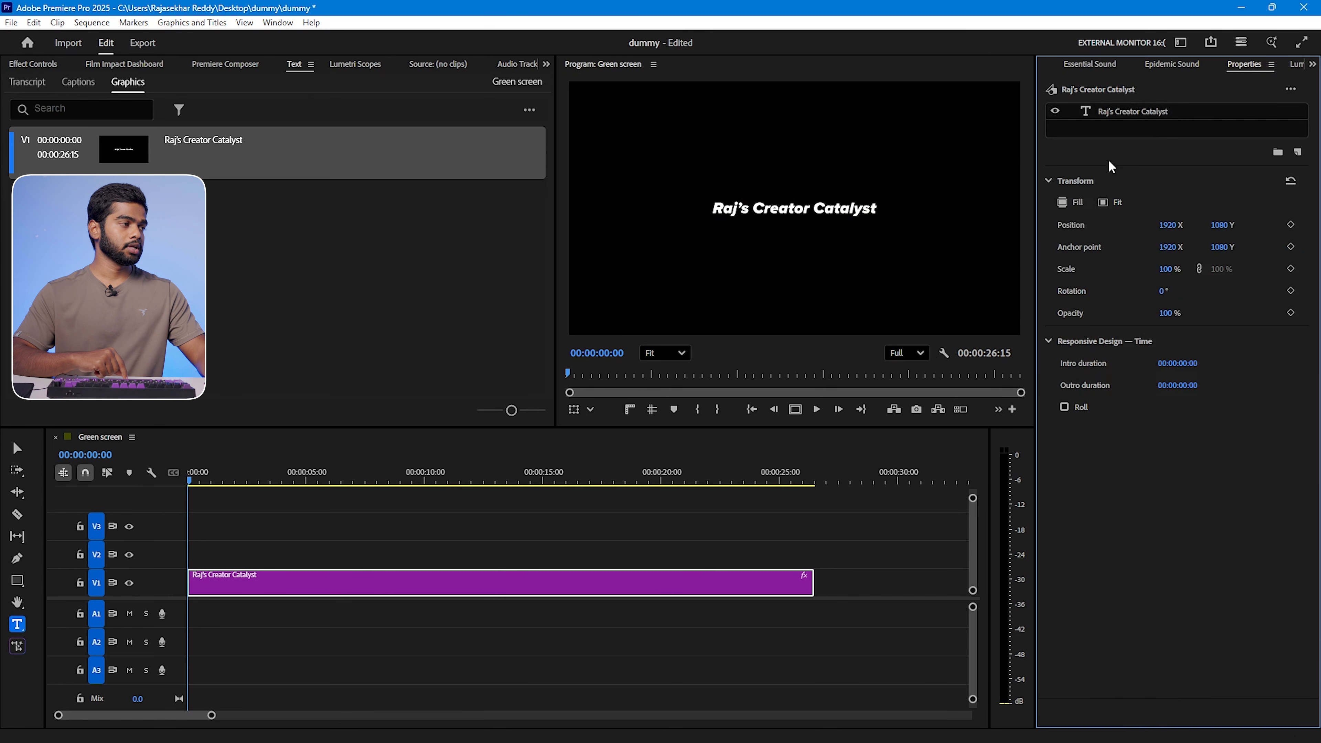
{"action": "key", "text": "v"}
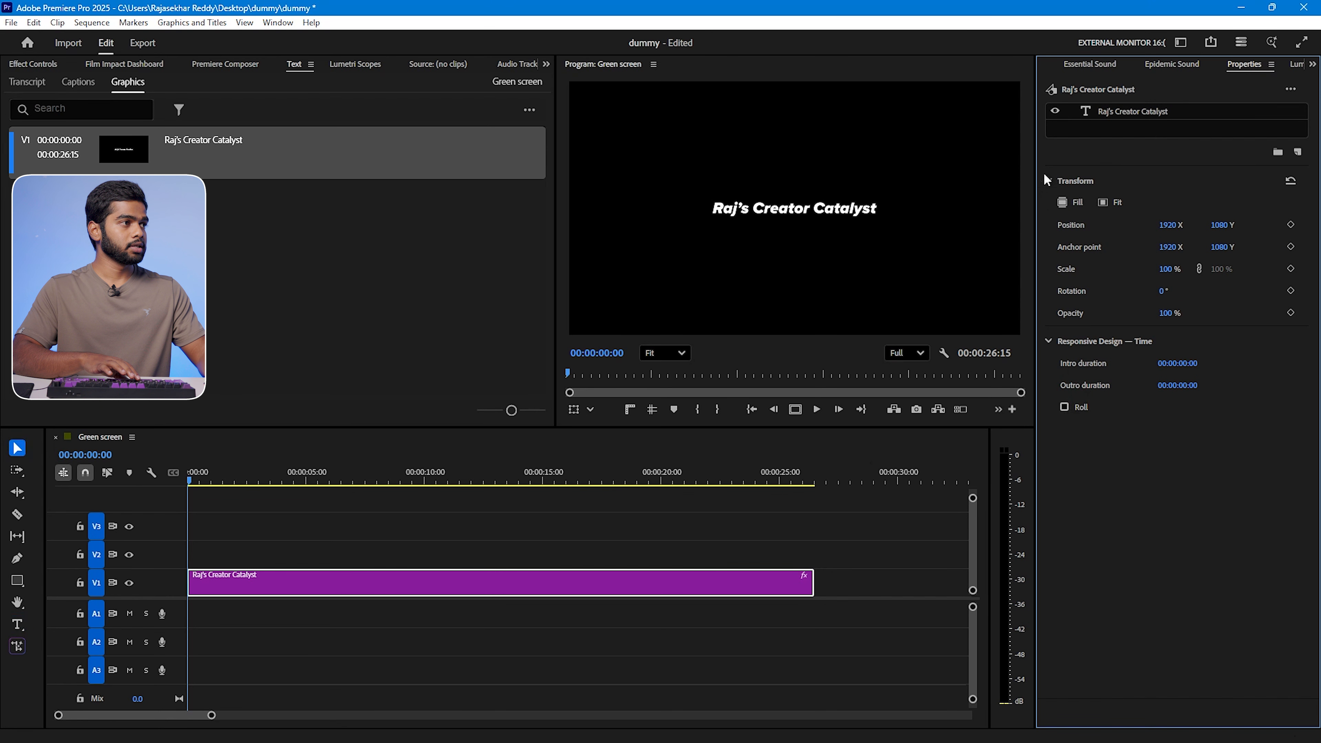
{"action": "left_click", "coordinate": [1113, 116]}
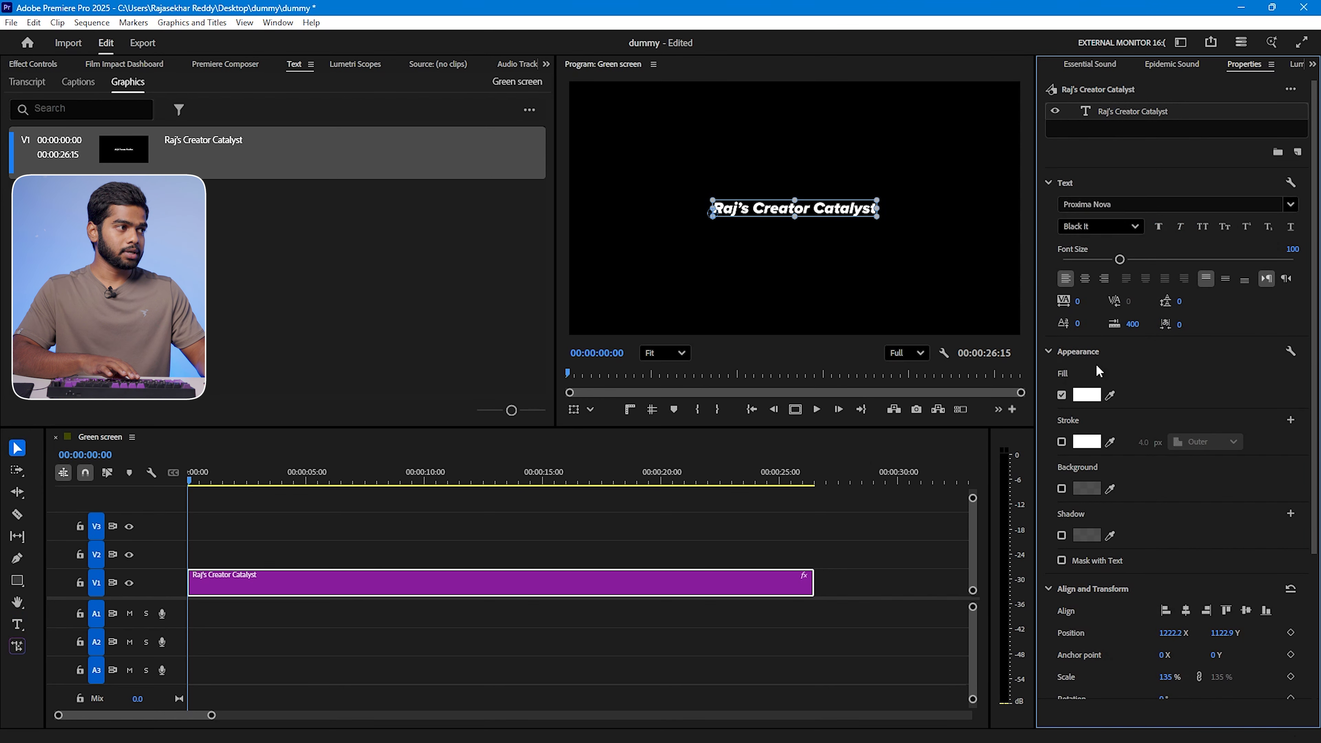
Step: Try a solid light red fill, F15C5C, on the title text
{"action": "left_click", "coordinate": [1086, 396]}
{"action": "left_click_drag", "start_coordinate": [624, 240], "coordinate": [720, 282]}
{"action": "left_click_drag", "start_coordinate": [716, 437], "coordinate": [834, 515]}
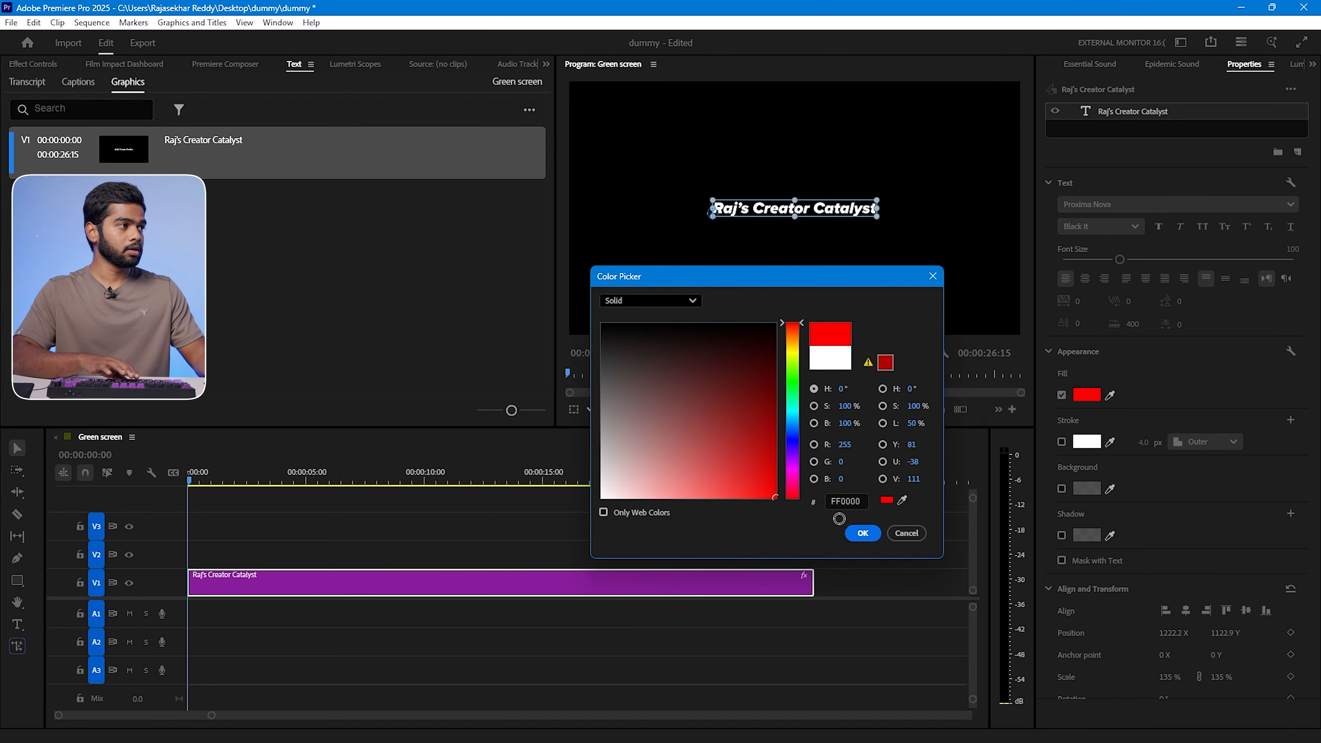
{"action": "mouse_move", "coordinate": [768, 453]}
{"action": "left_mouse_down"}
{"action": "mouse_move", "coordinate": [775, 393]}
{"action": "mouse_move", "coordinate": [709, 488]}
{"action": "left_mouse_up"}
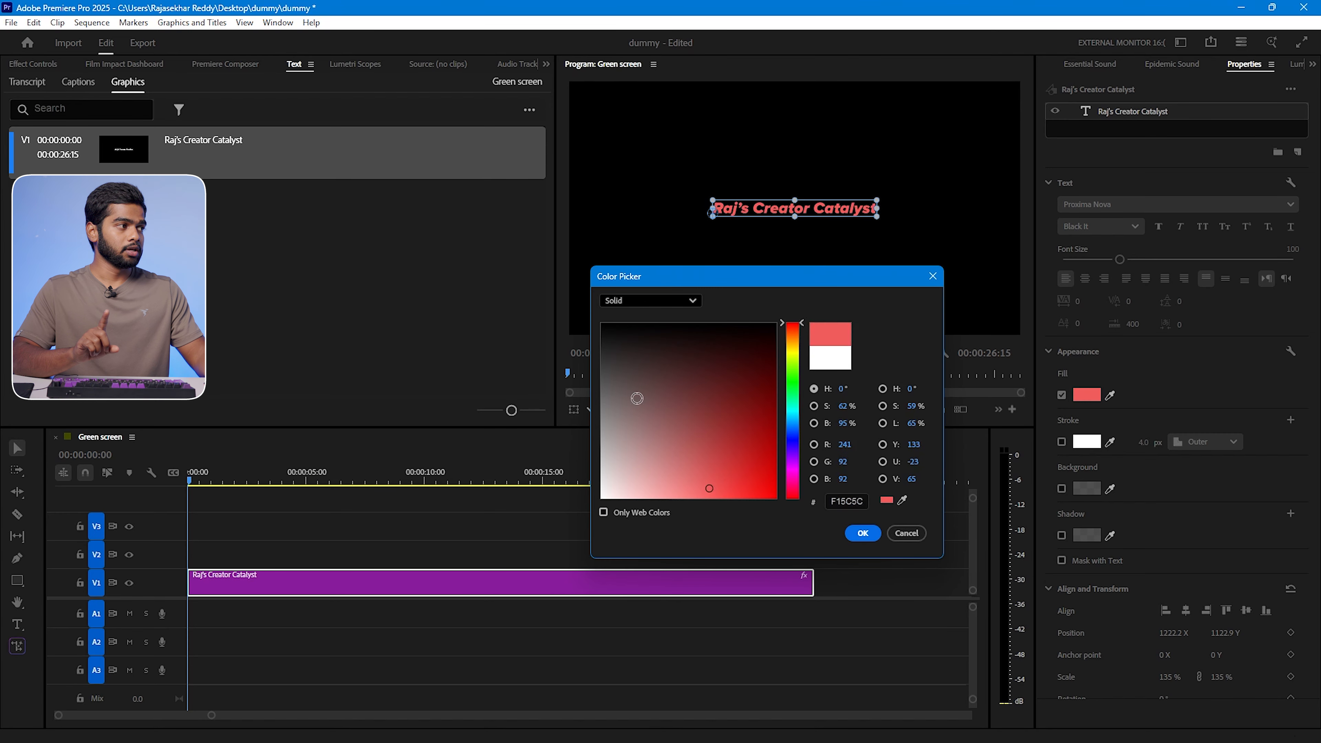
Step: Try a linear gradient fill from white to red FF0000 with its midpoint shifted to 60%
{"action": "left_click", "coordinate": [628, 303]}
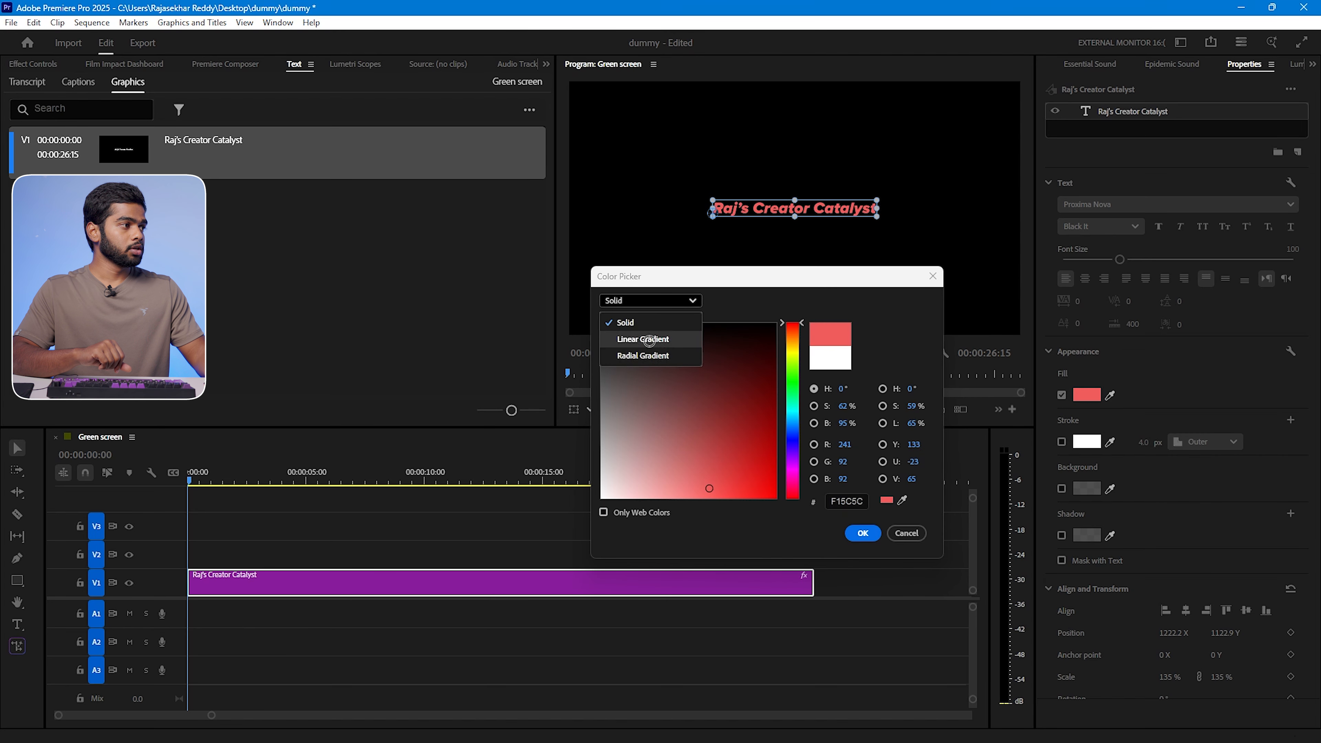
{"action": "left_click", "coordinate": [660, 340]}
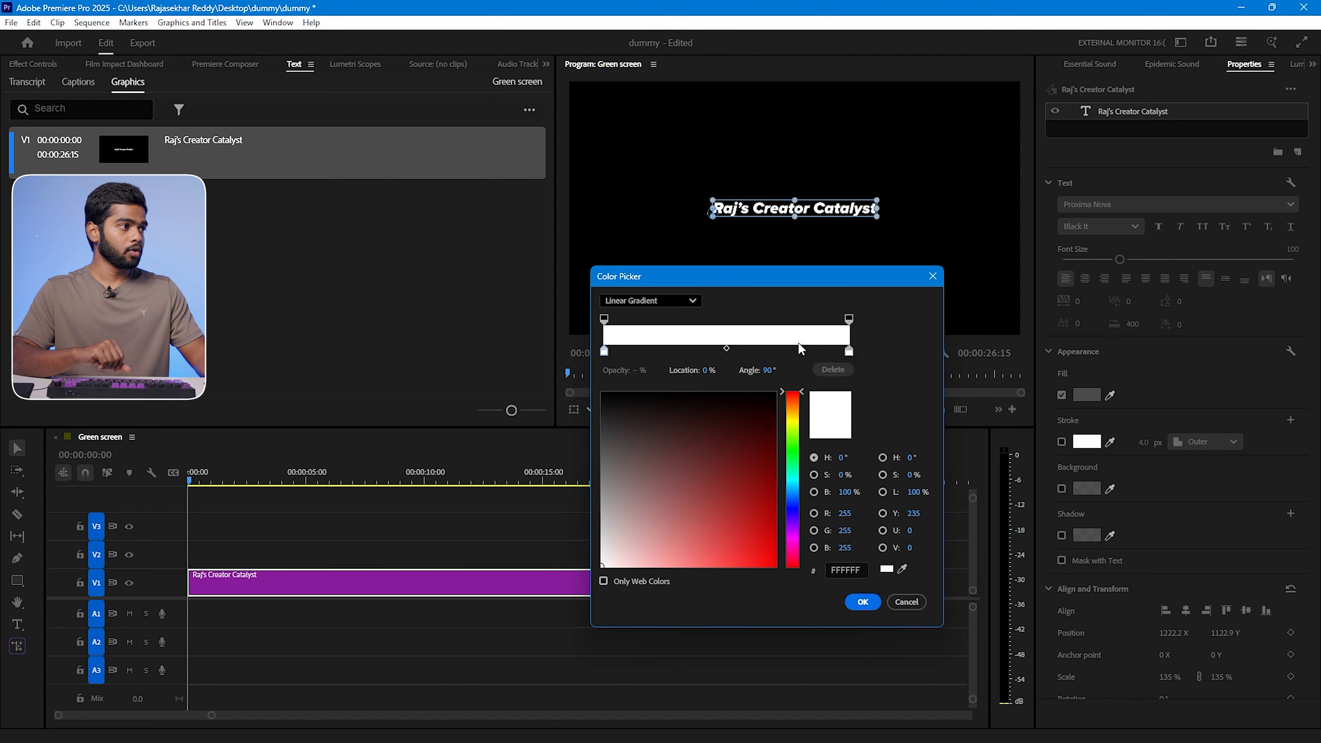
{"action": "left_click", "coordinate": [848, 349]}
{"action": "left_click_drag", "start_coordinate": [746, 481], "coordinate": [849, 590]}
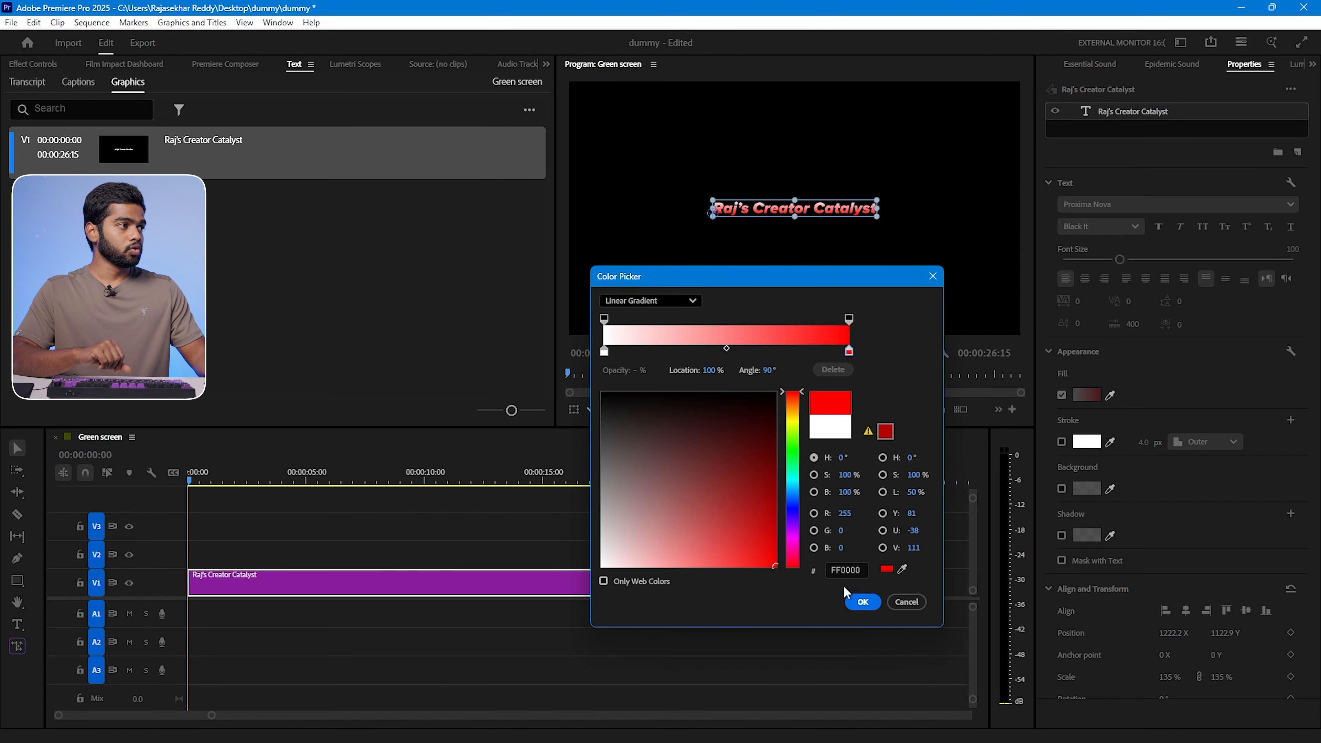
{"action": "left_click_drag", "start_coordinate": [727, 349], "coordinate": [751, 368]}
Step: Try a radial gradient fill with extra color stops, including ones at 24% and 70%
{"action": "left_click", "coordinate": [644, 301]}
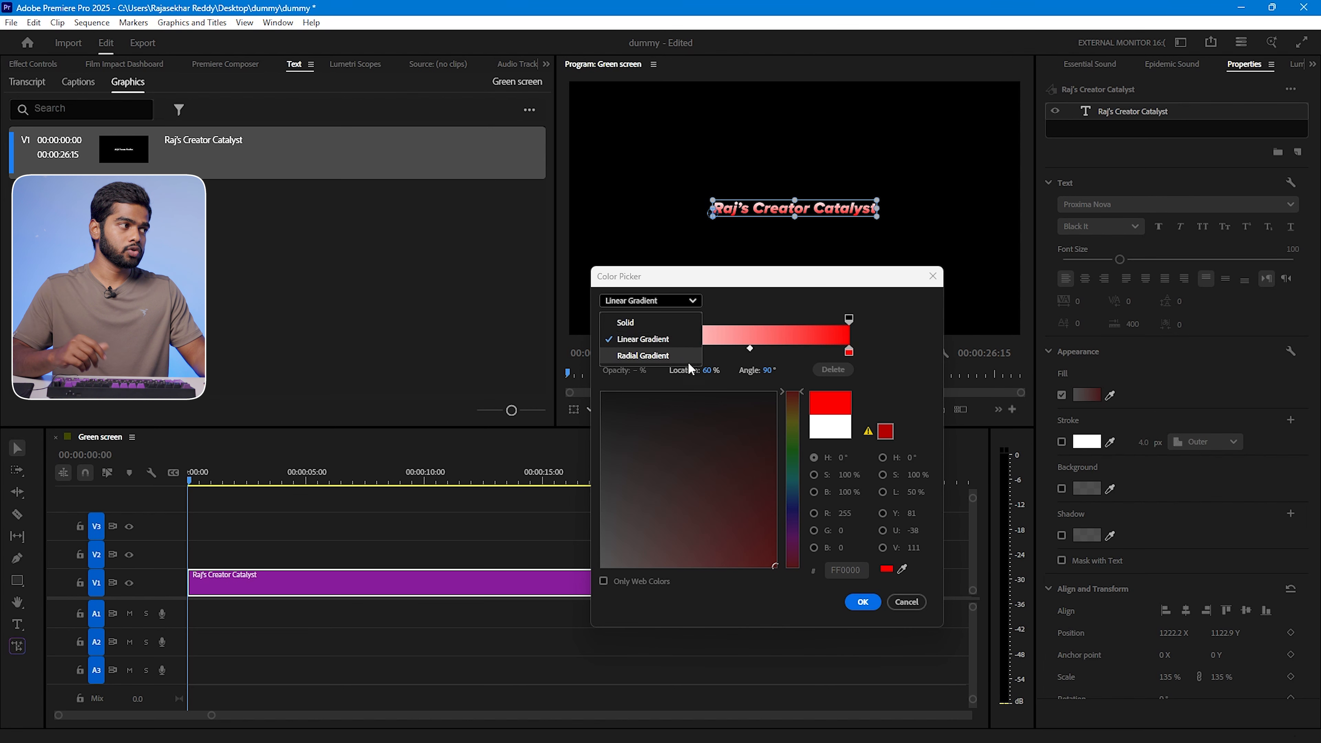
{"action": "left_click", "coordinate": [636, 355]}
{"action": "left_click_drag", "start_coordinate": [745, 356], "coordinate": [686, 354]}
{"action": "mouse_move", "coordinate": [849, 352]}
{"action": "left_mouse_down"}
{"action": "mouse_move", "coordinate": [757, 368]}
{"action": "mouse_move", "coordinate": [873, 358]}
{"action": "left_mouse_up"}
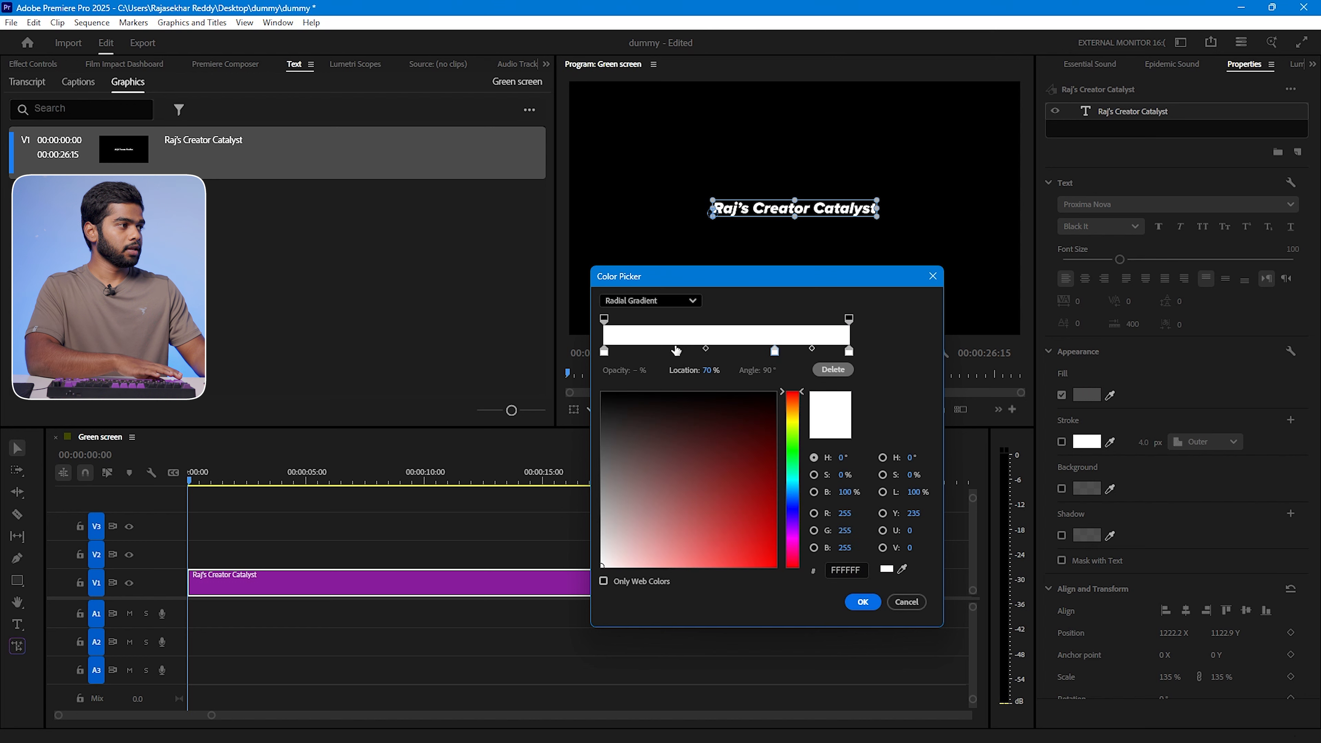
{"action": "left_click", "coordinate": [674, 352]}
{"action": "left_click_drag", "start_coordinate": [675, 354], "coordinate": [696, 351]}
{"action": "left_click", "coordinate": [662, 354]}
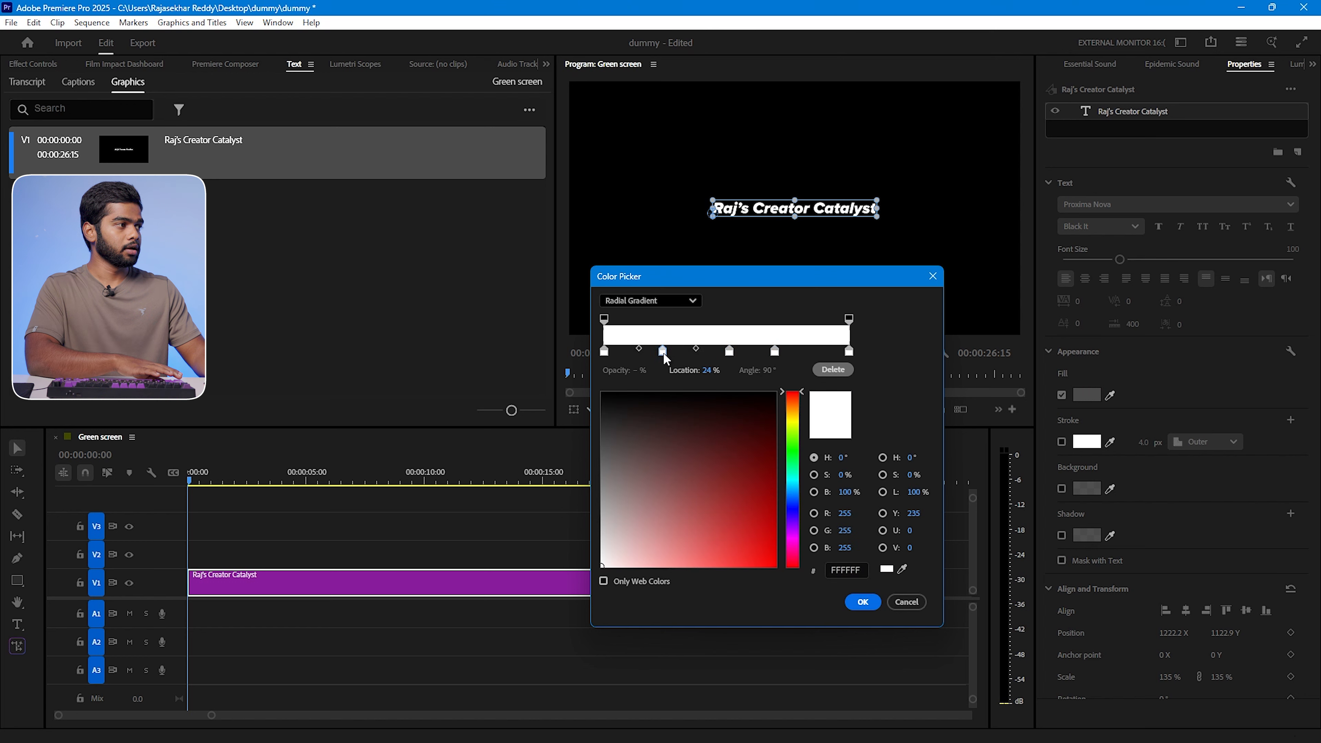
Step: Try coloring the radial gradient's 24% stop F50000 and 70% stop 320F0F, check the end opacity stop, and discard the fill change
{"action": "left_click", "coordinate": [774, 558]}
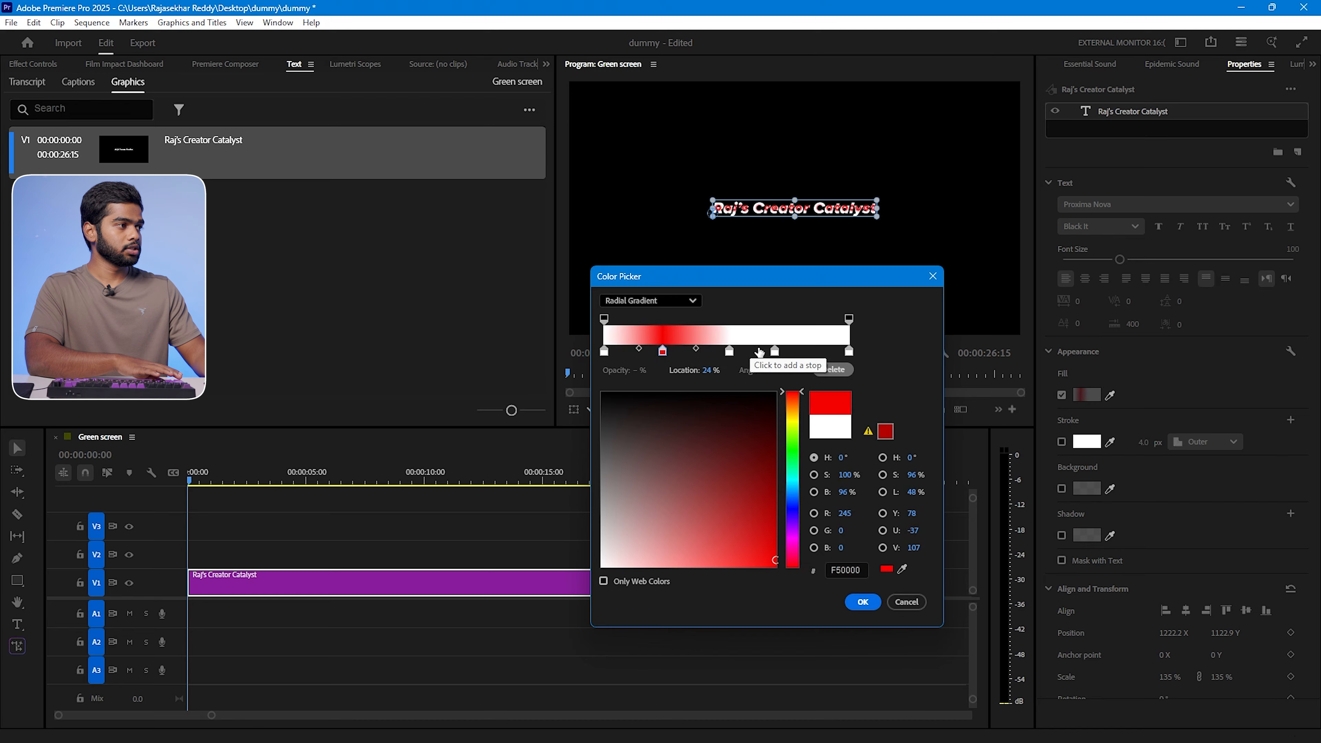
{"action": "left_click", "coordinate": [775, 353]}
{"action": "left_click_drag", "start_coordinate": [736, 491], "coordinate": [725, 425]}
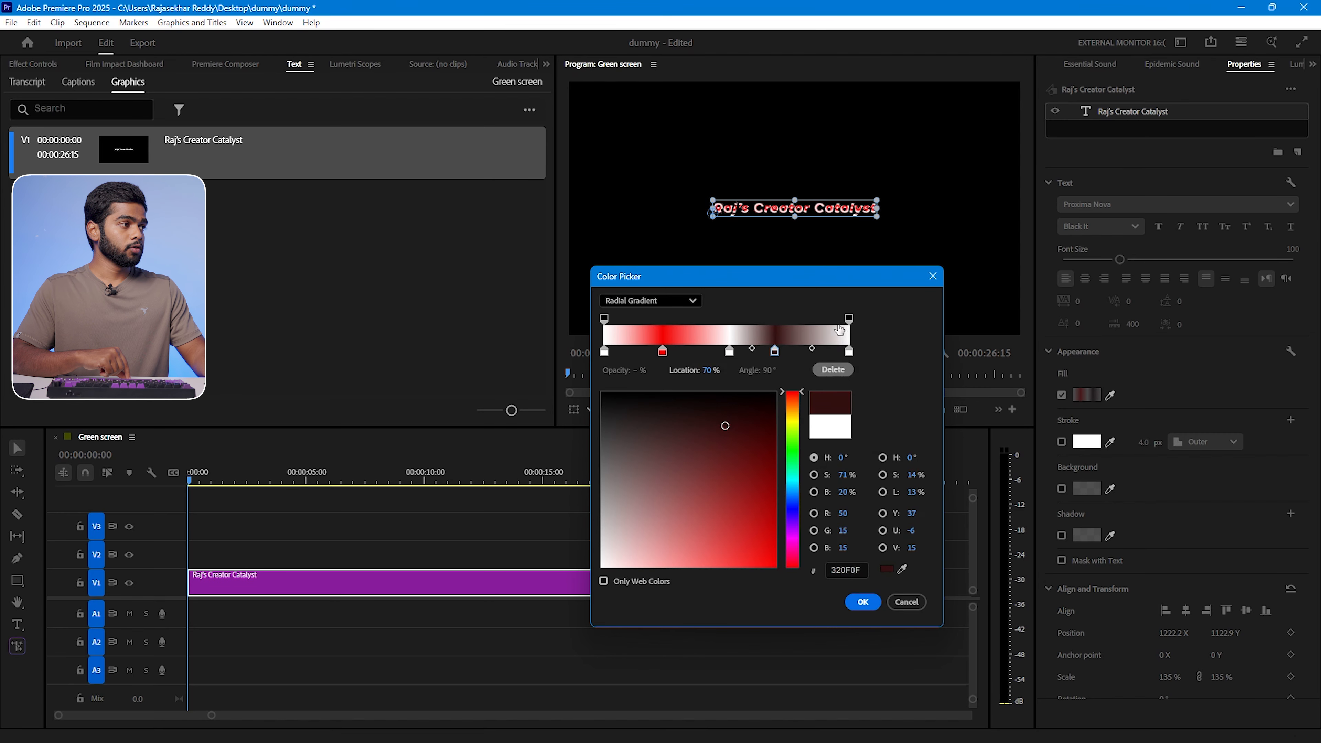
{"action": "left_click", "coordinate": [850, 321]}
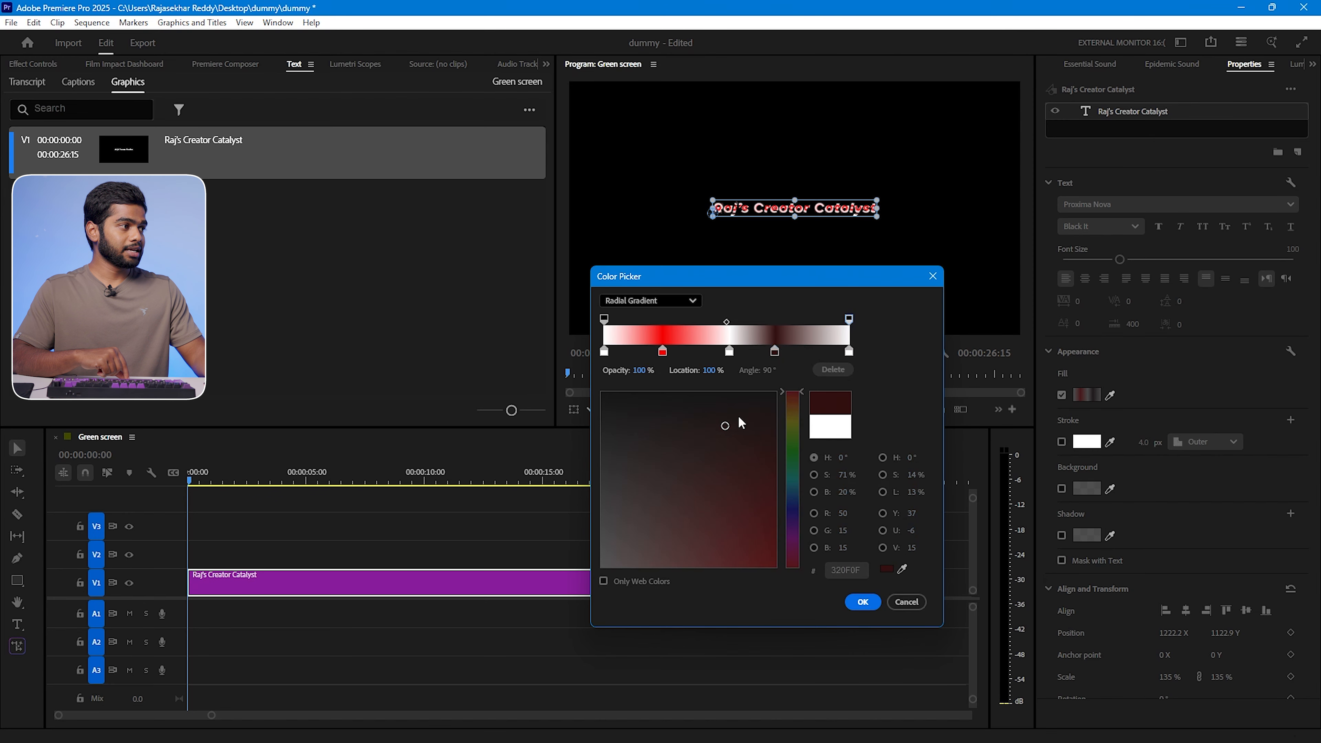
{"action": "mouse_move", "coordinate": [634, 377]}
{"action": "left_mouse_down"}
{"action": "mouse_move", "coordinate": [570, 384]}
{"action": "mouse_move", "coordinate": [687, 360]}
{"action": "mouse_move", "coordinate": [648, 365]}
{"action": "left_mouse_up"}
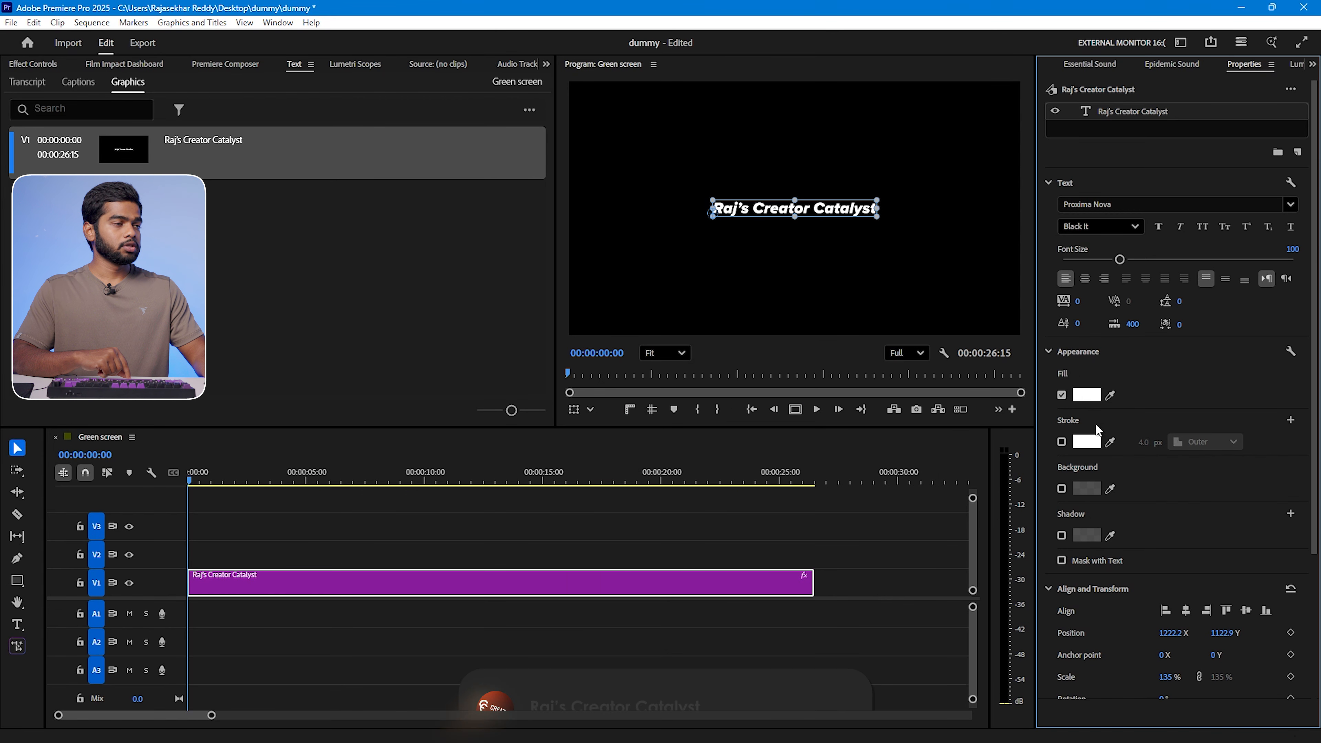
Step: Enable a stroke on the title text and give it a solid red color
{"action": "left_click", "coordinate": [1062, 442]}
{"action": "left_click", "coordinate": [1085, 442]}
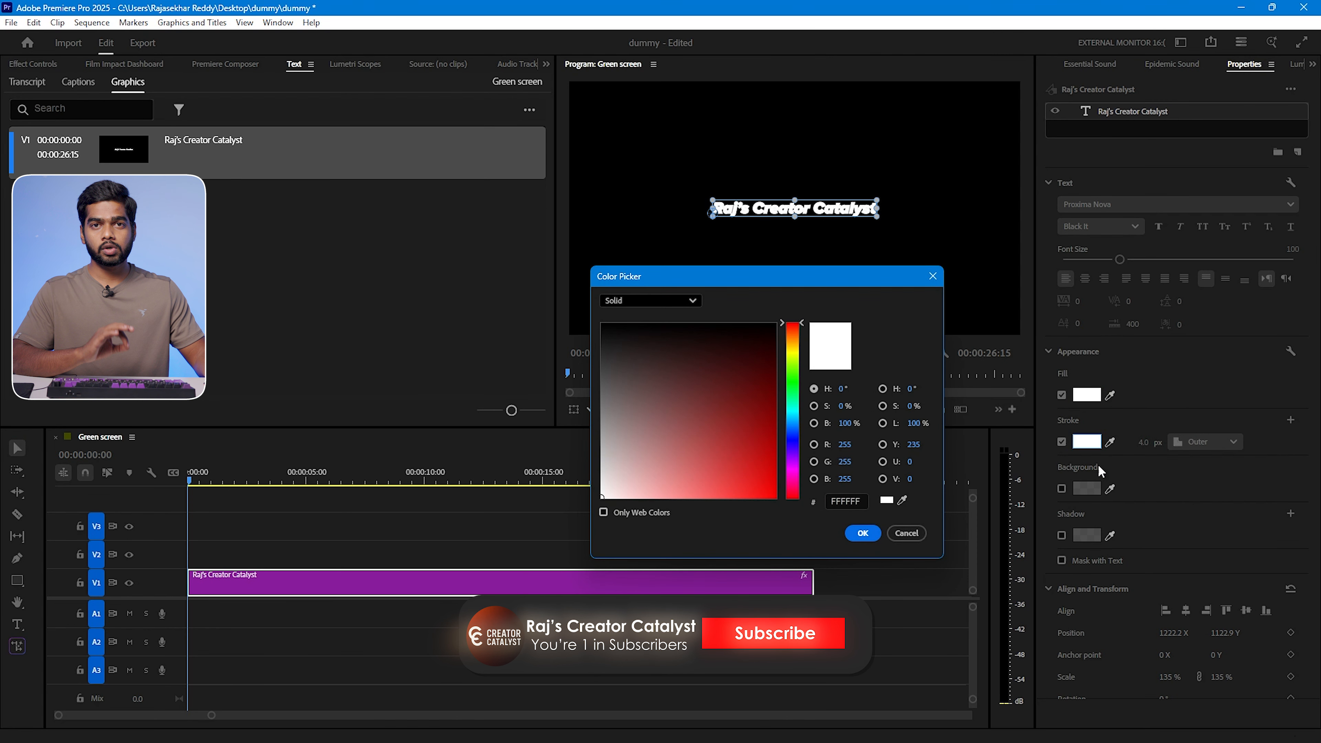
{"action": "left_click", "coordinate": [618, 304]}
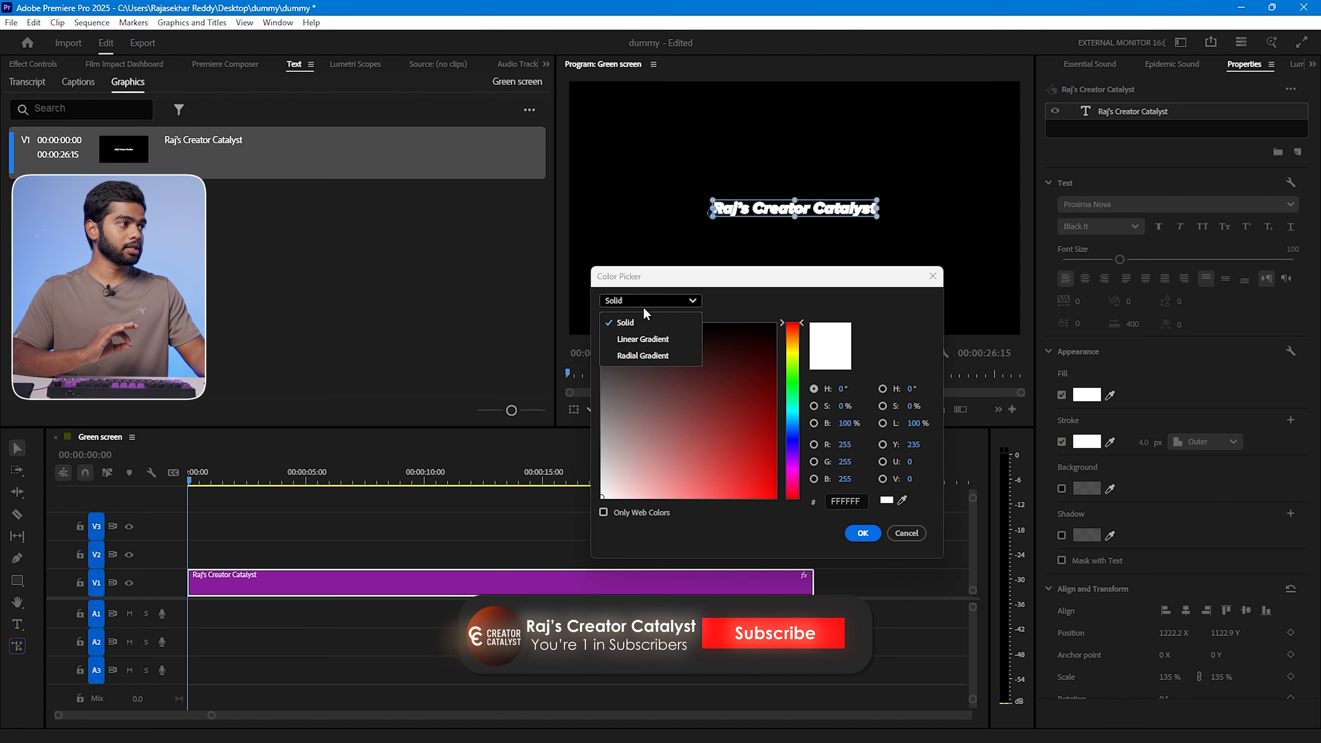
{"action": "left_click", "coordinate": [780, 305]}
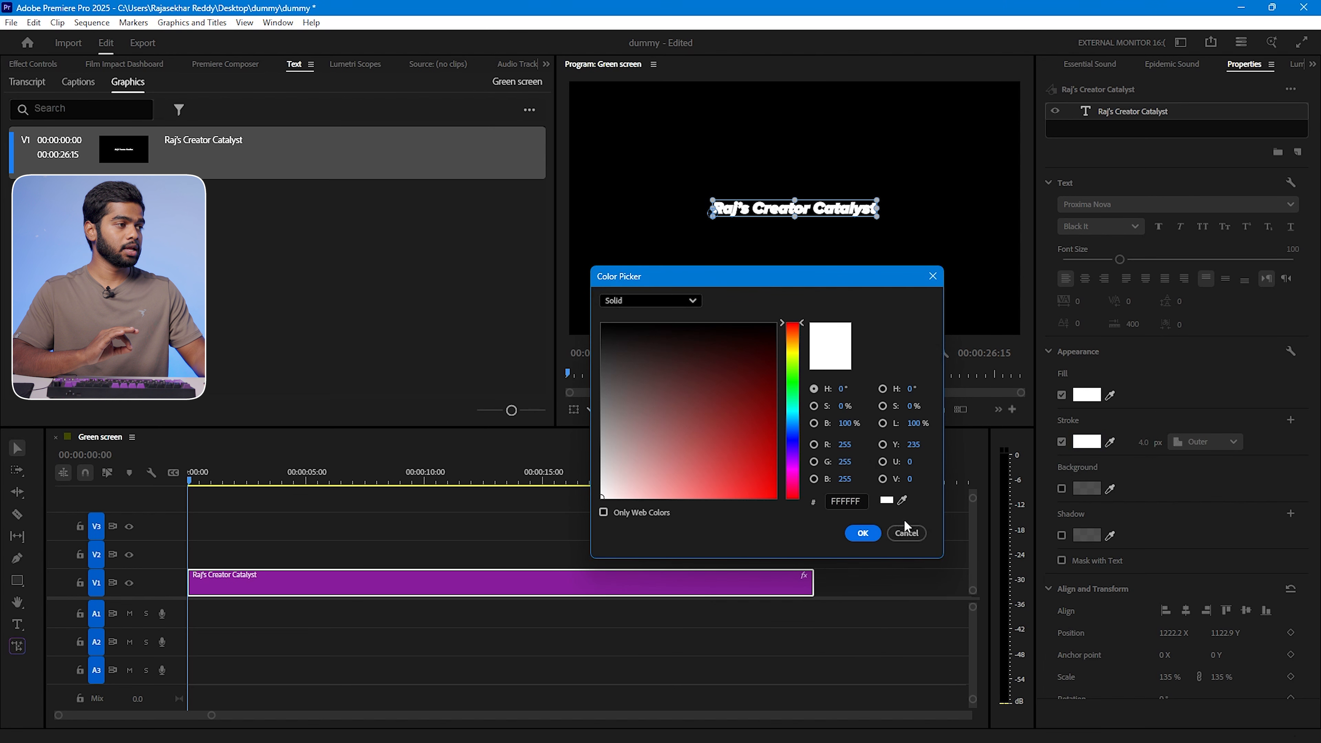
{"action": "left_click", "coordinate": [846, 501]}
{"action": "type", "text": "FF0000"}
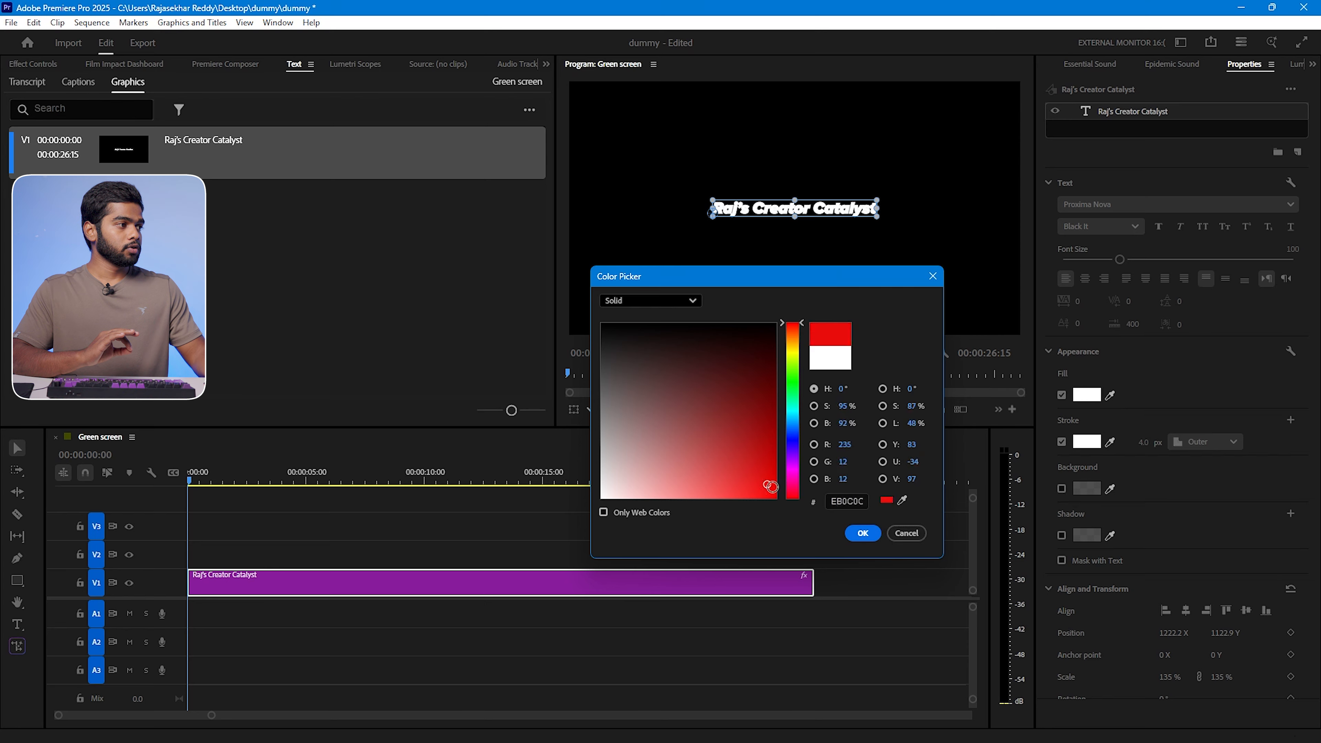
{"action": "left_click", "coordinate": [861, 532]}
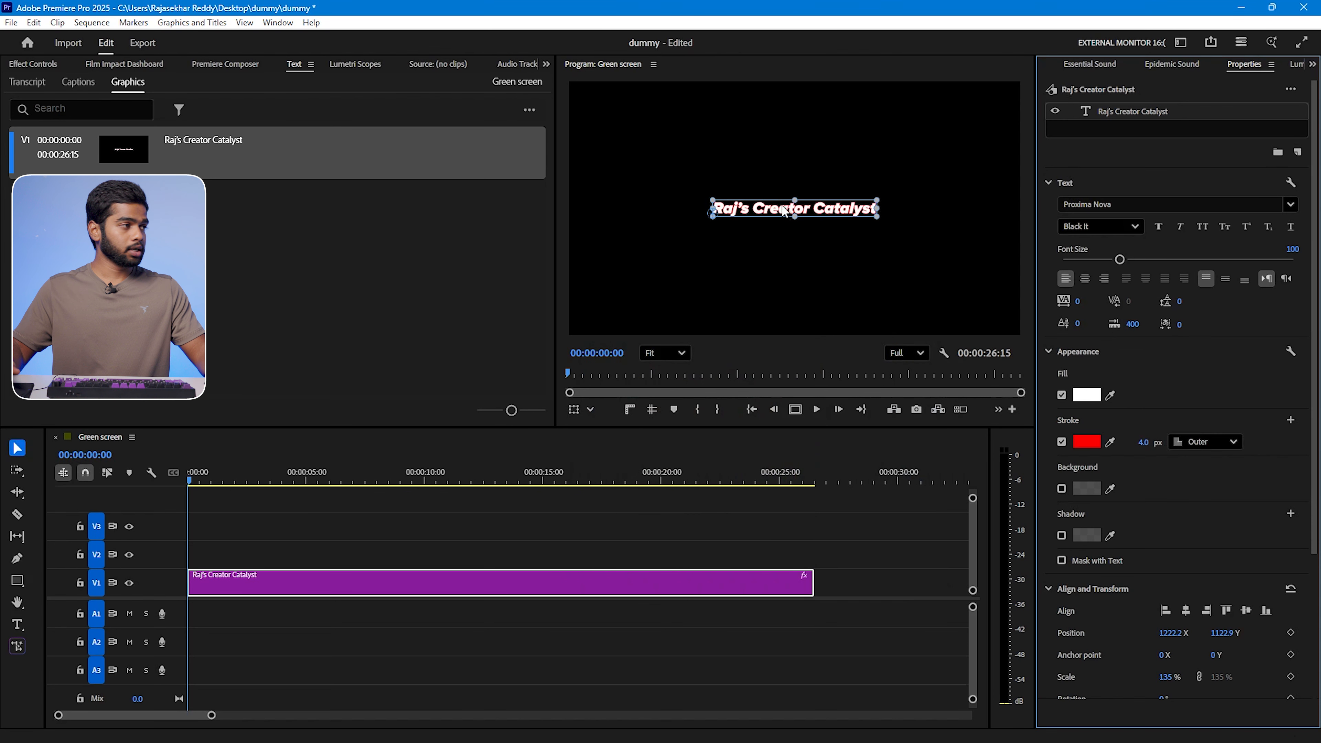
Step: Try the Inner and Center positions for the title's red stroke, and return it to Outer
{"action": "scroll", "coordinate": [775, 207], "scroll_direction": "up", "scroll_amount": 5}
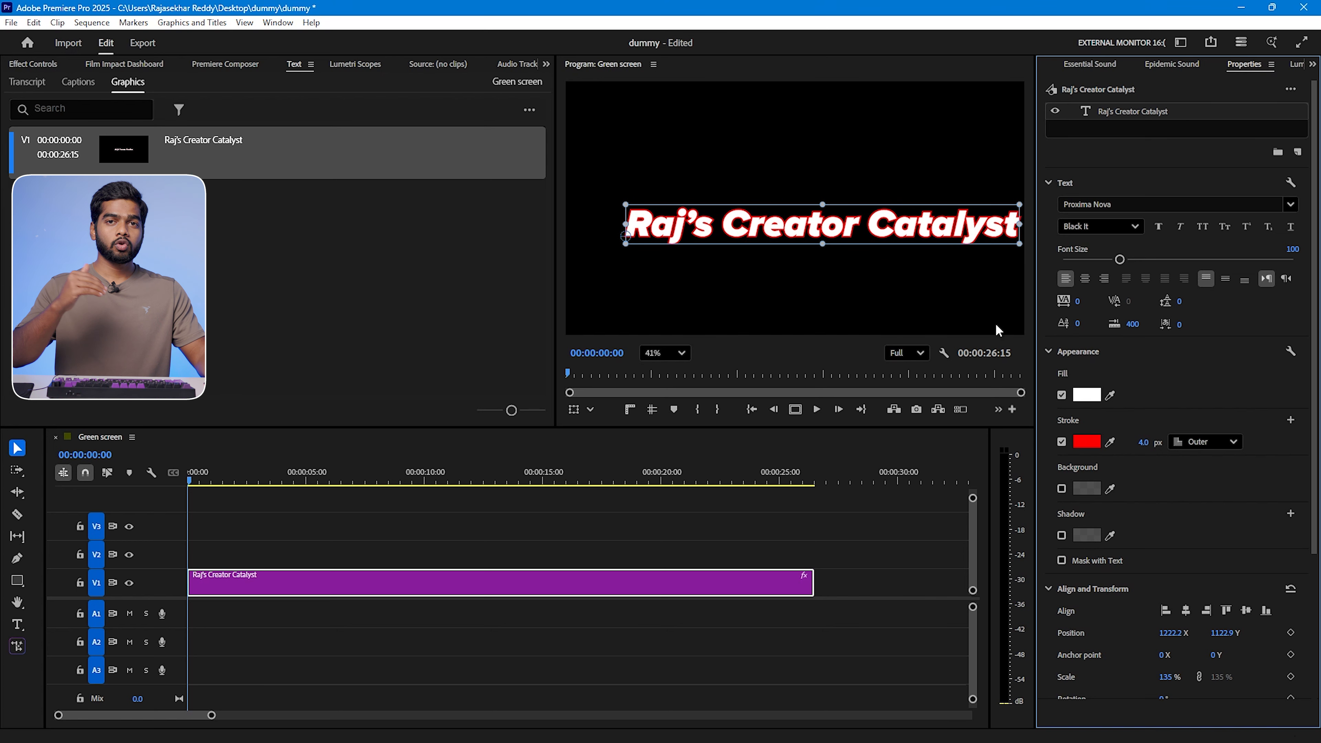
{"action": "left_click", "coordinate": [1205, 442]}
{"action": "left_click", "coordinate": [1202, 484]}
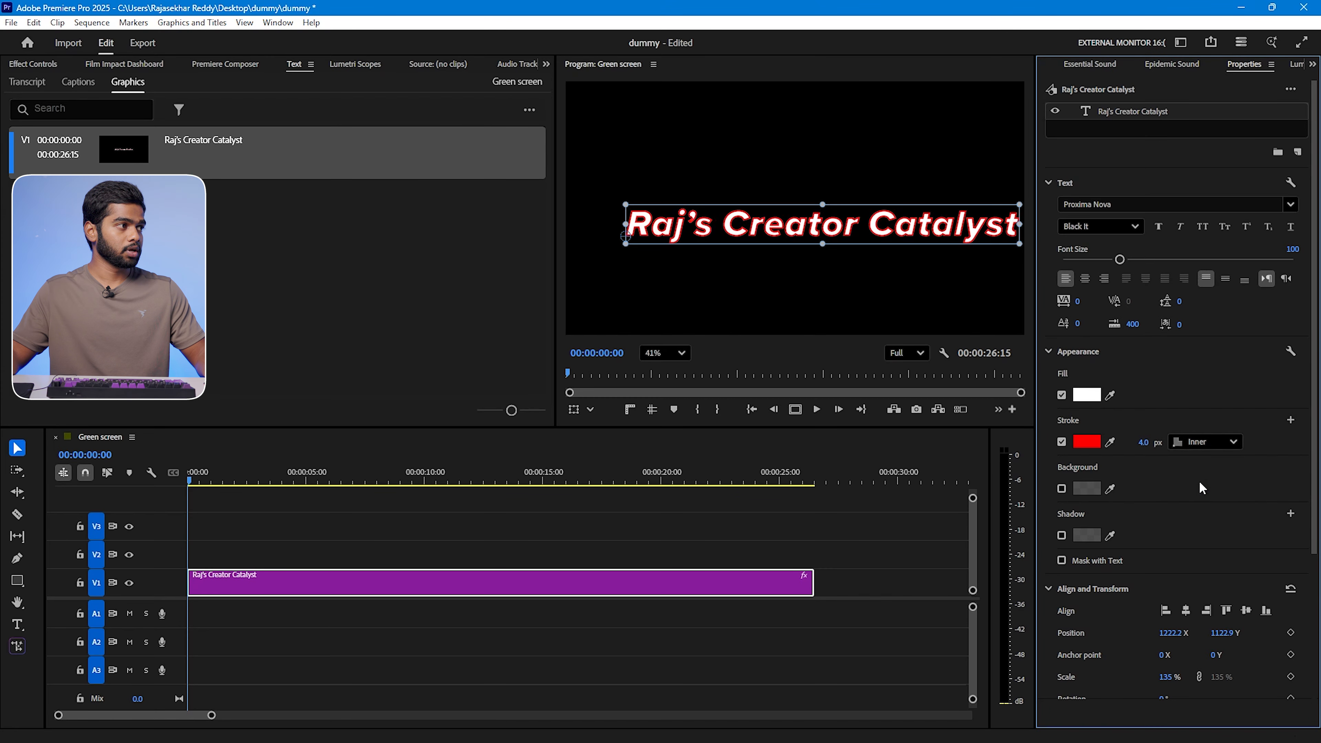
{"action": "left_click", "coordinate": [1193, 444]}
{"action": "left_click", "coordinate": [1208, 493]}
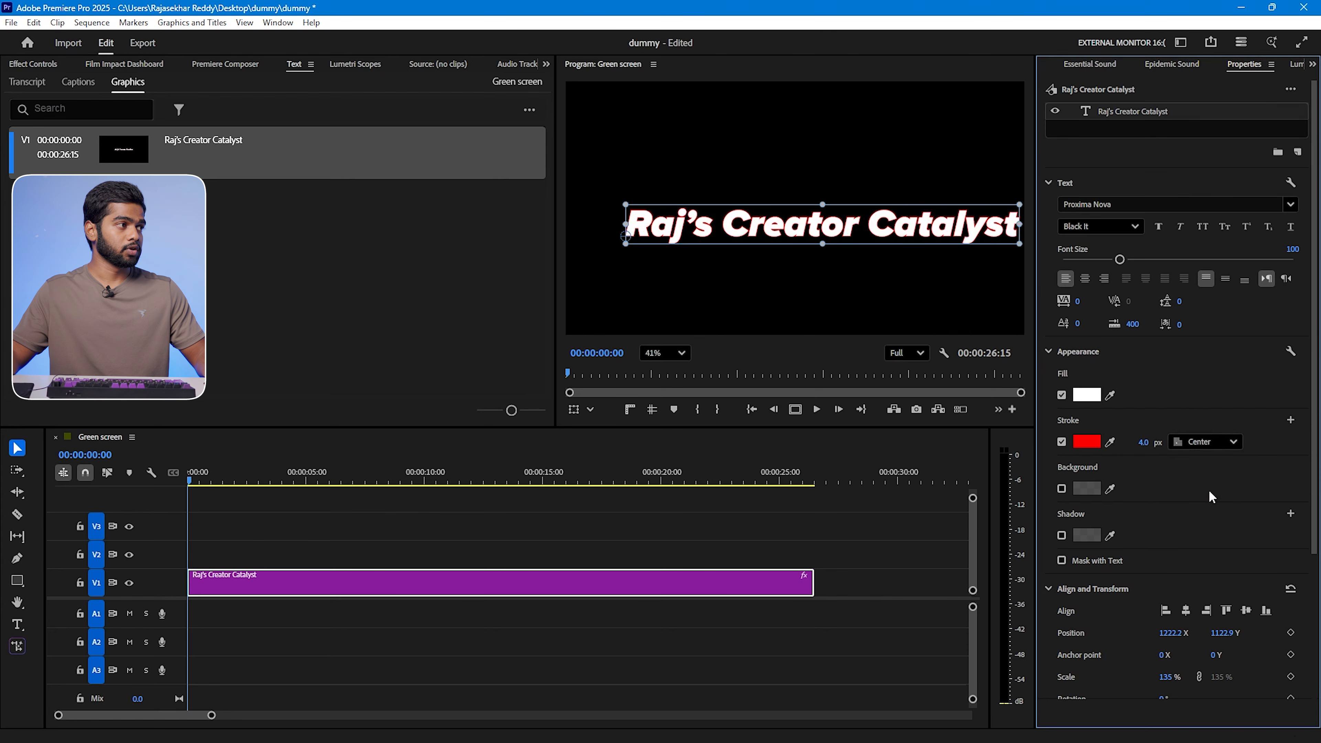
{"action": "left_click", "coordinate": [1191, 448]}
{"action": "left_click", "coordinate": [1192, 460]}
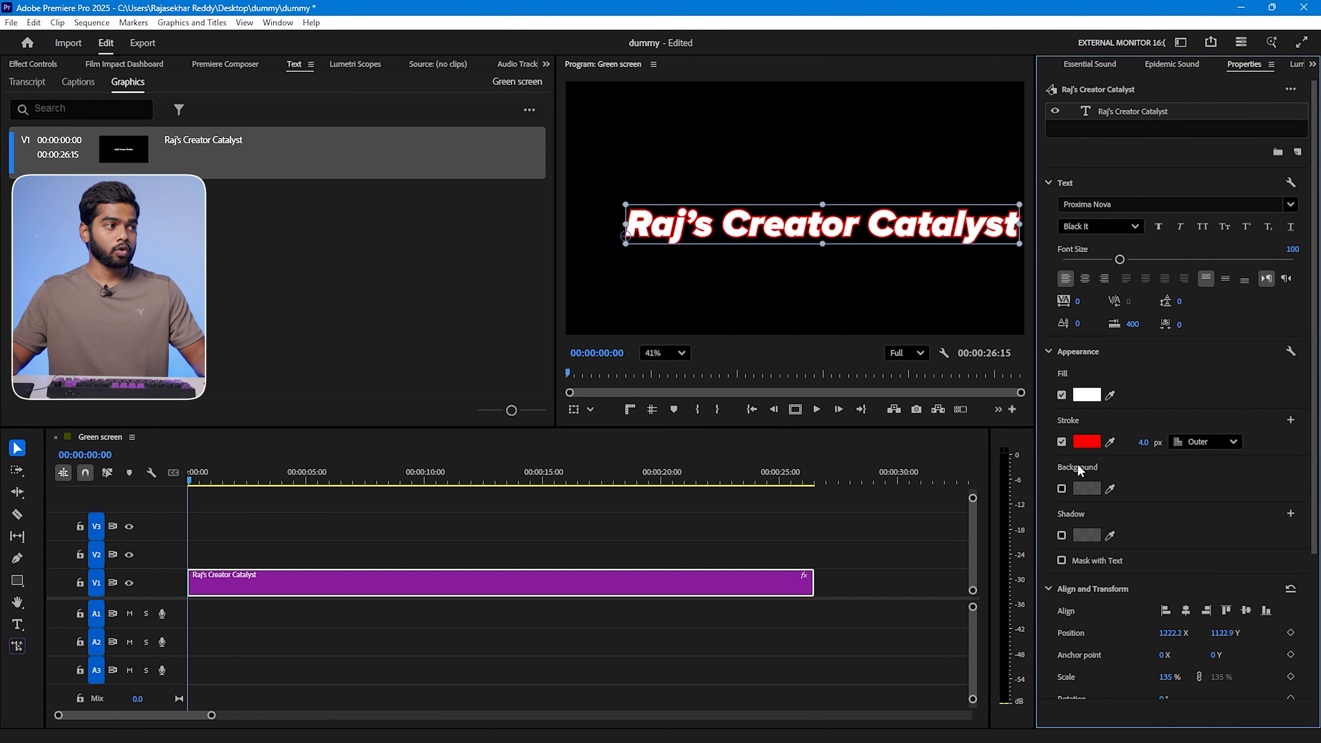
Step: Try adding extra strokes around the title text, remove them and turn its stroke off
{"action": "left_click", "coordinate": [1289, 422]}
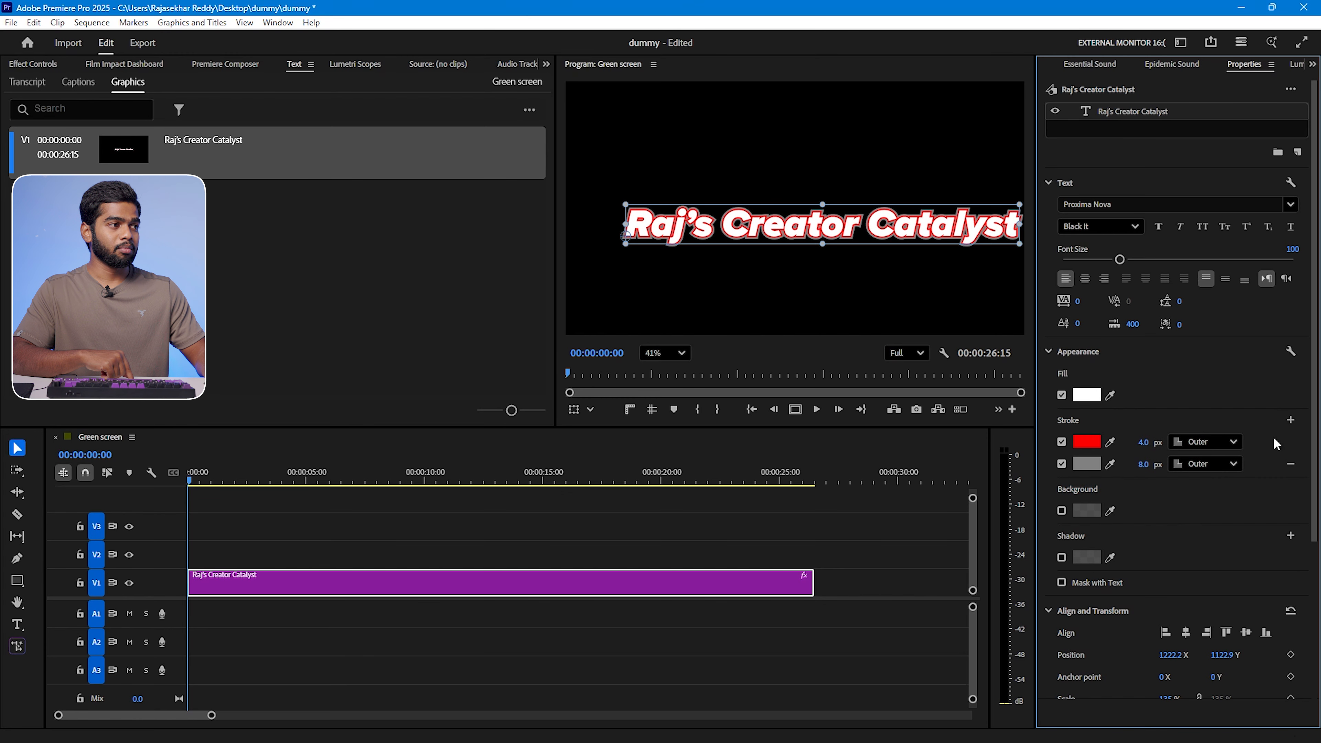
{"action": "left_click", "coordinate": [1289, 423]}
{"action": "left_click", "coordinate": [1288, 420]}
{"action": "left_click", "coordinate": [1288, 420]}
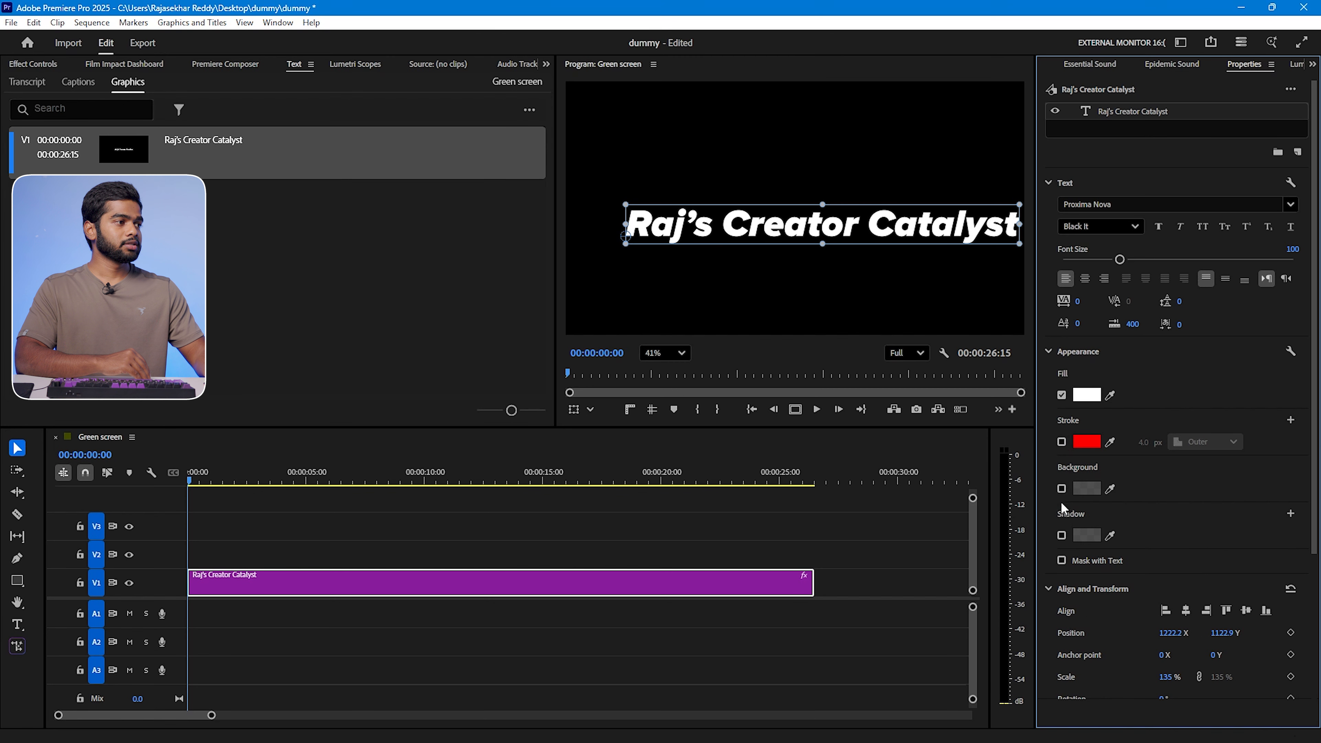
Step: Enable a background behind the title text and color it bright blue
{"action": "left_click", "coordinate": [1060, 489]}
{"action": "left_click", "coordinate": [1079, 485]}
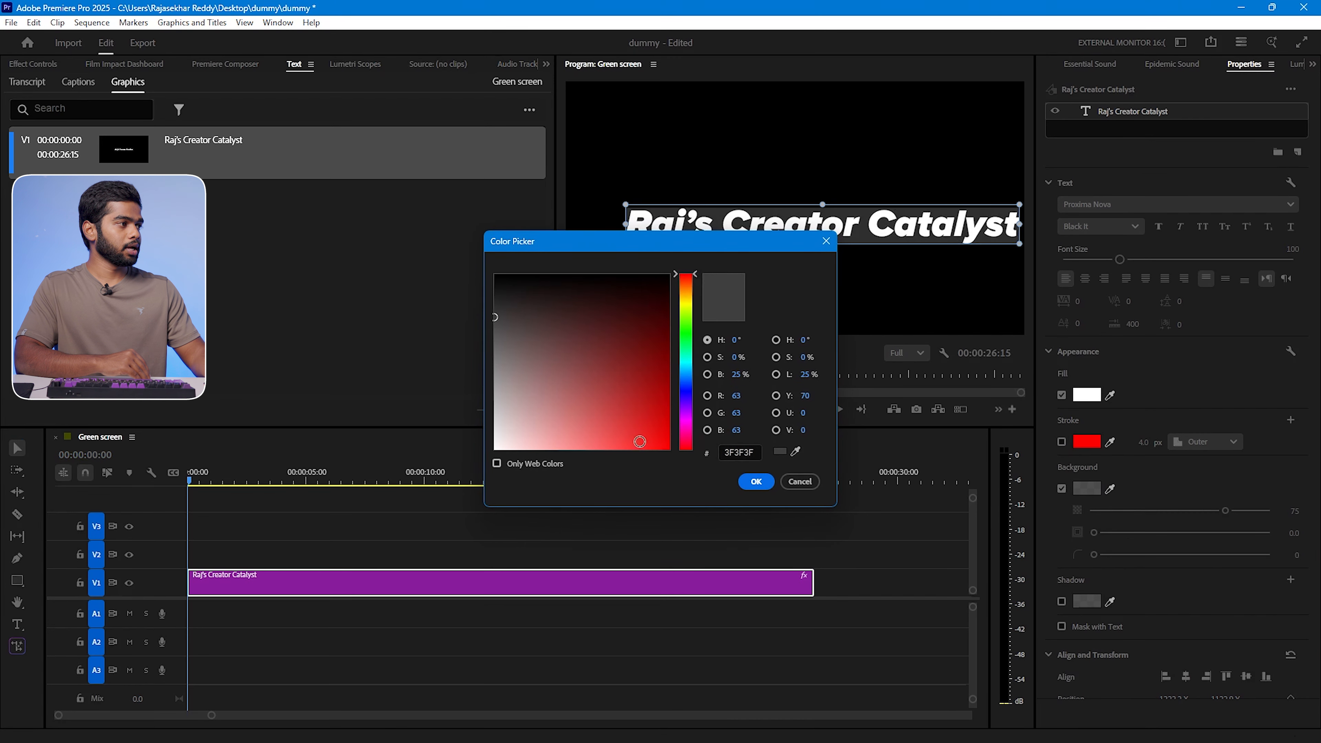
{"action": "left_click_drag", "start_coordinate": [692, 400], "coordinate": [682, 388]}
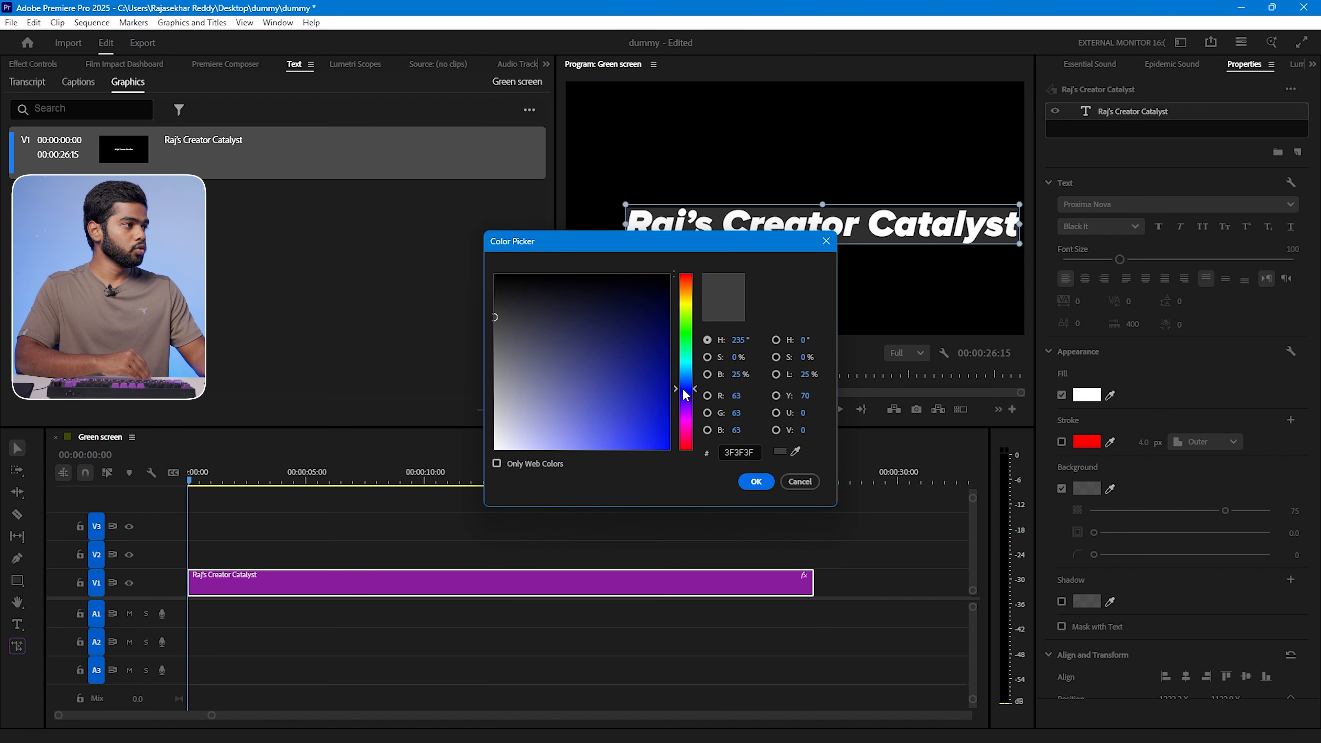
{"action": "left_click", "coordinate": [669, 448]}
{"action": "left_click", "coordinate": [623, 447]}
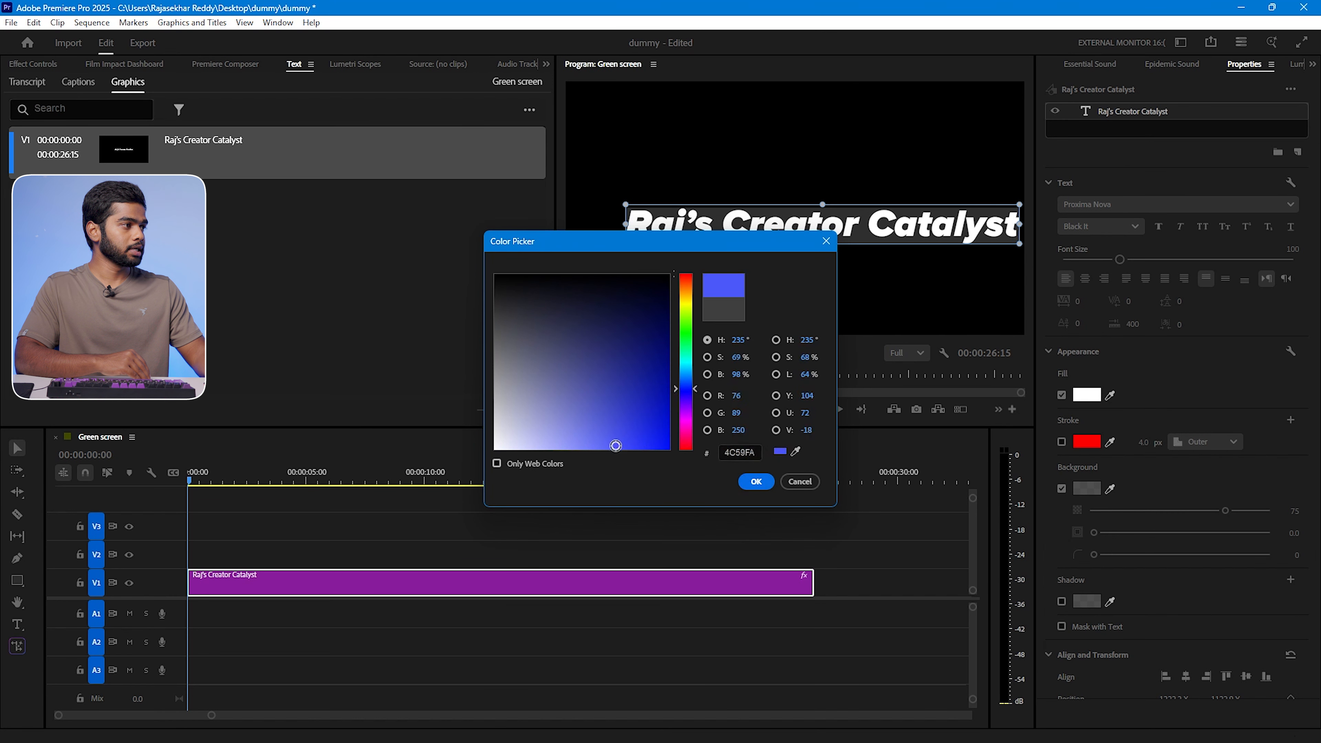
{"action": "left_click", "coordinate": [686, 375]}
{"action": "left_click_drag", "start_coordinate": [684, 374], "coordinate": [683, 385]}
{"action": "left_click", "coordinate": [755, 481]}
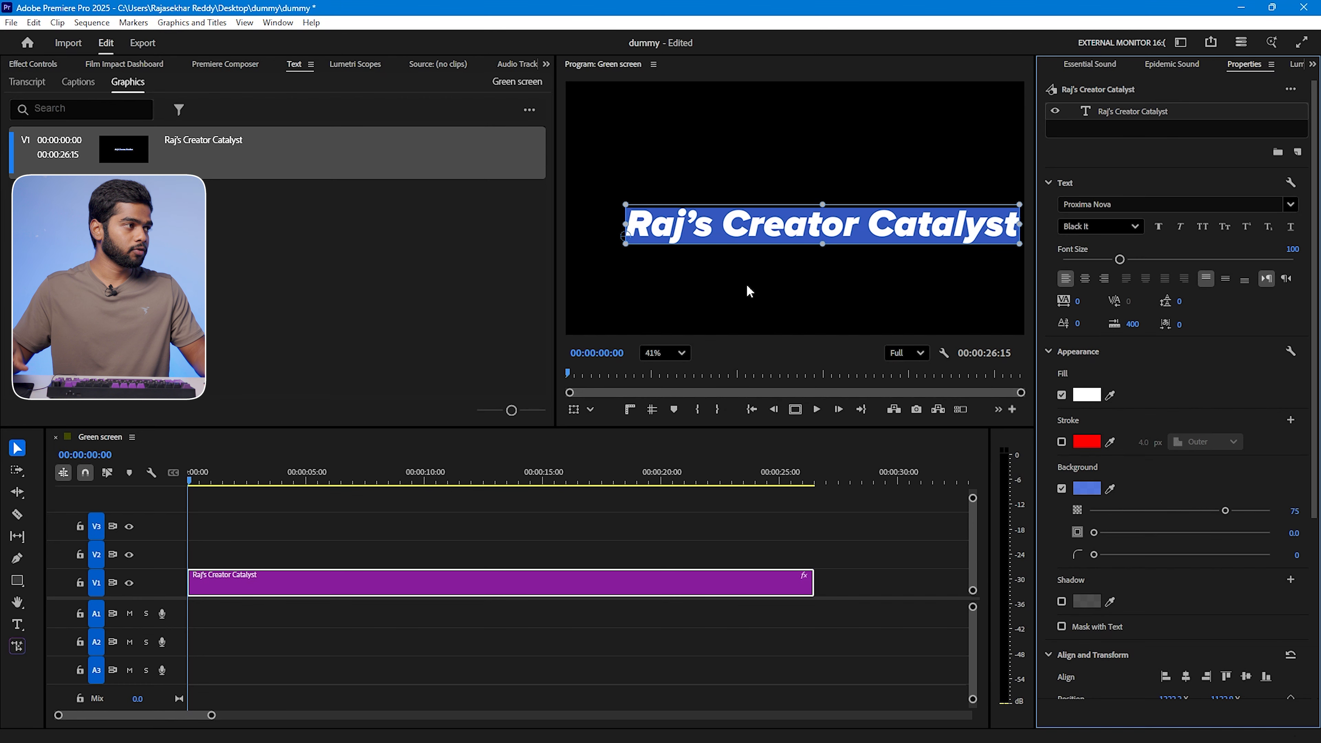
Step: Set the blue background's size to 60.0, corner radius to 74 and opacity to 100
{"action": "scroll", "coordinate": [818, 243], "scroll_direction": "down", "scroll_amount": 1}
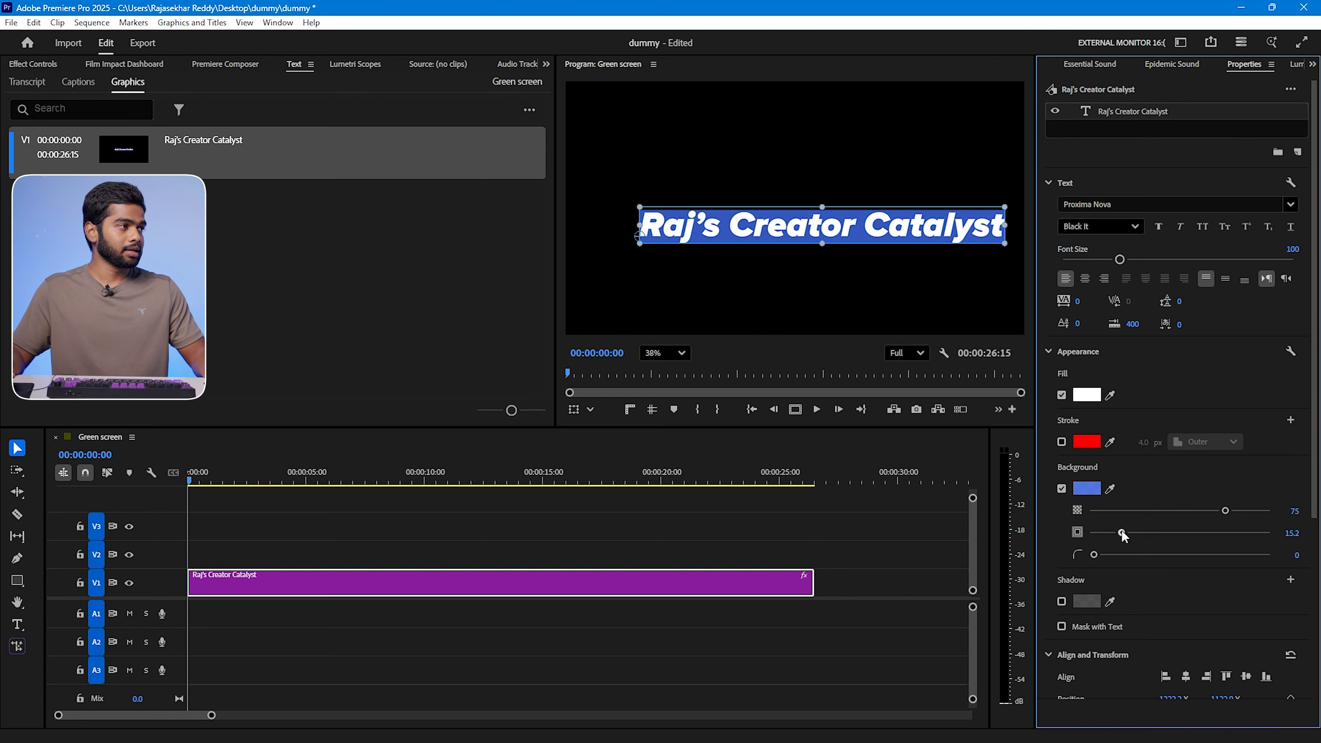
{"action": "left_click_drag", "start_coordinate": [1230, 534], "coordinate": [1196, 533]}
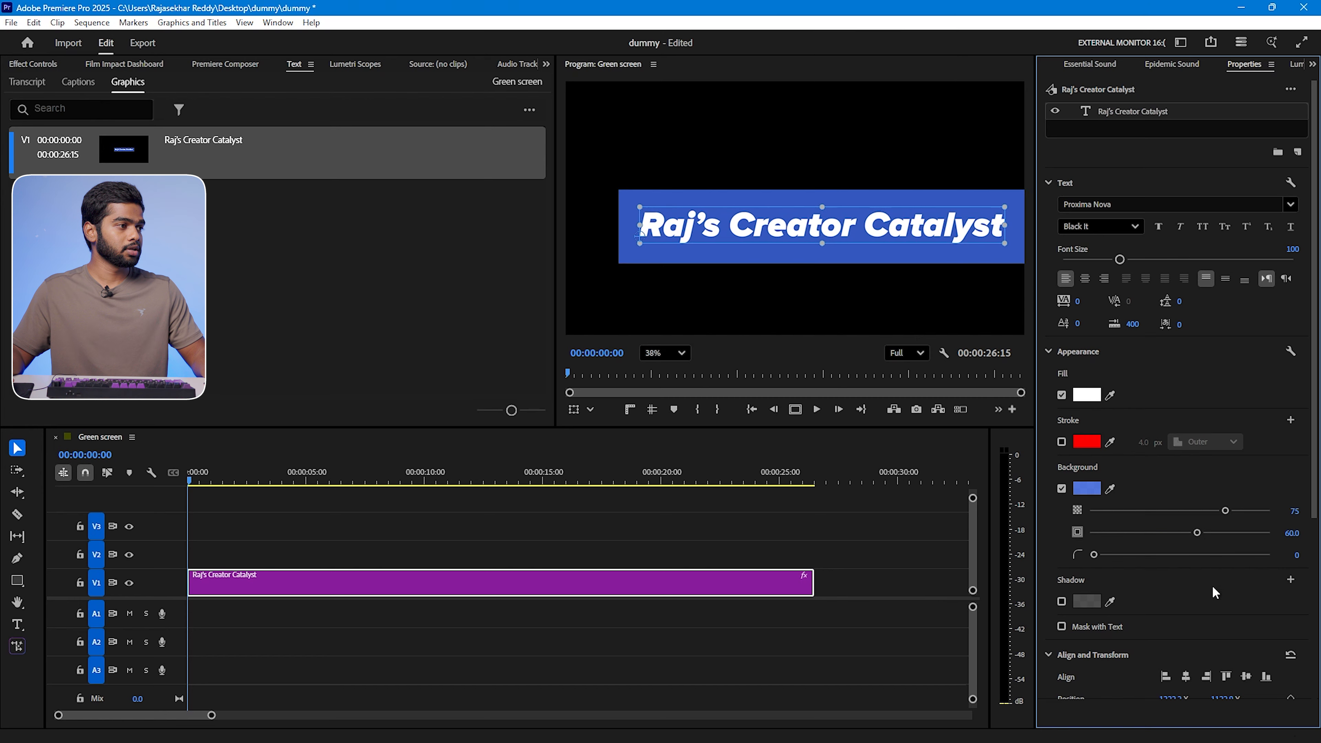
{"action": "left_click_drag", "start_coordinate": [1093, 554], "coordinate": [1154, 555]}
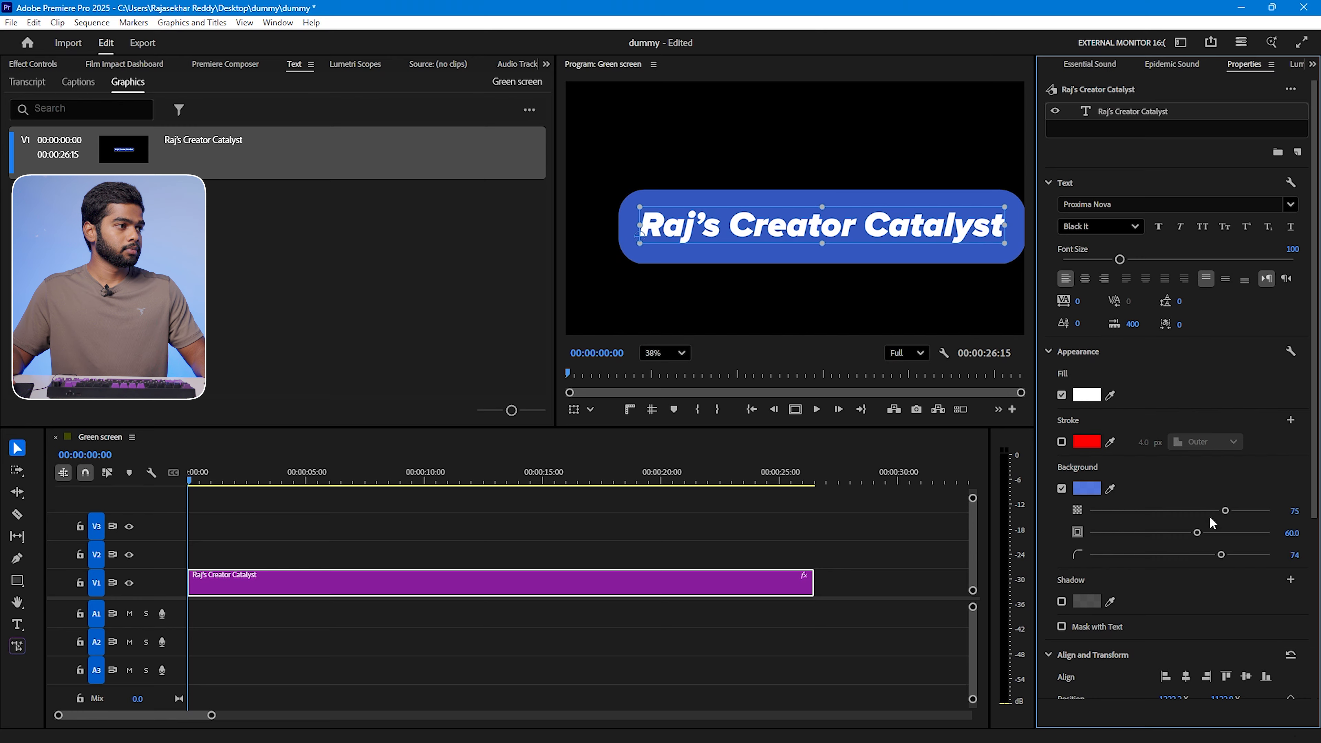
{"action": "left_click_drag", "start_coordinate": [1142, 517], "coordinate": [1293, 528]}
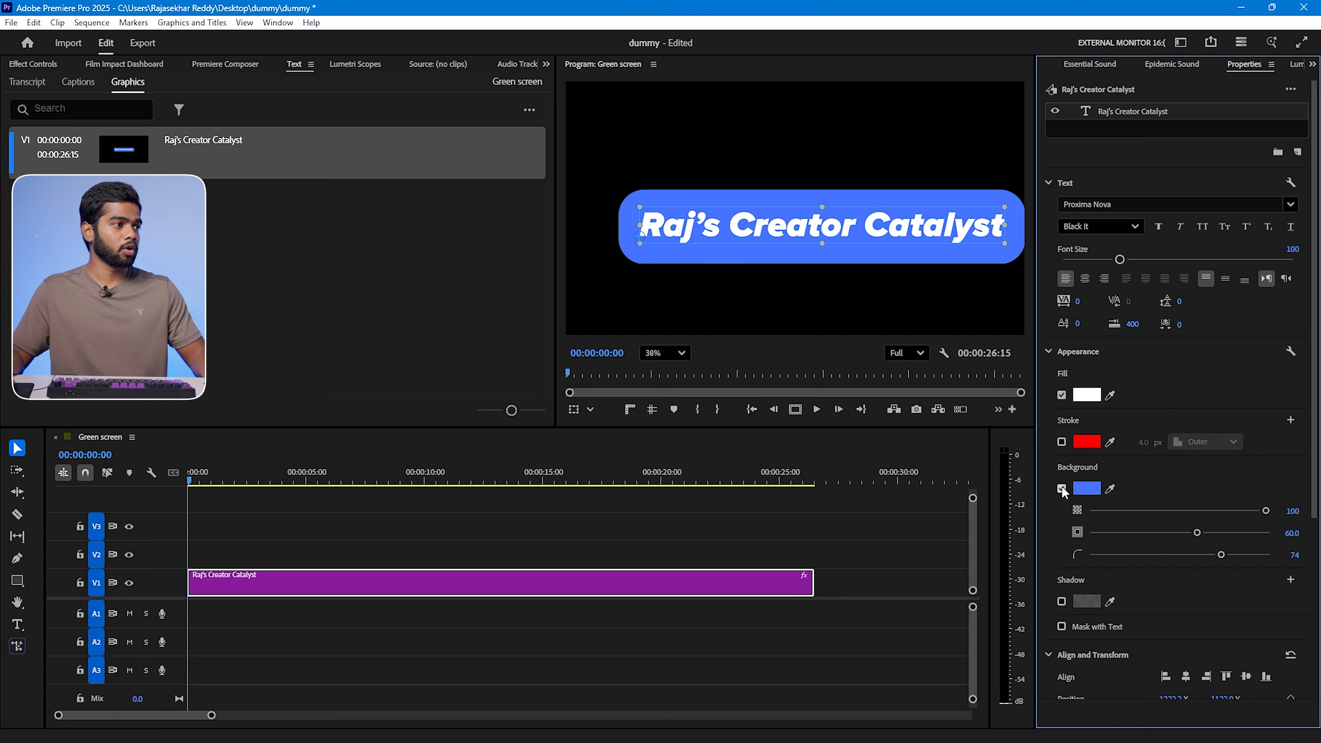
Step: Enable a black 000000 shadow on the title text with opacity 100 and distance 20.8
{"action": "left_click", "coordinate": [1061, 602]}
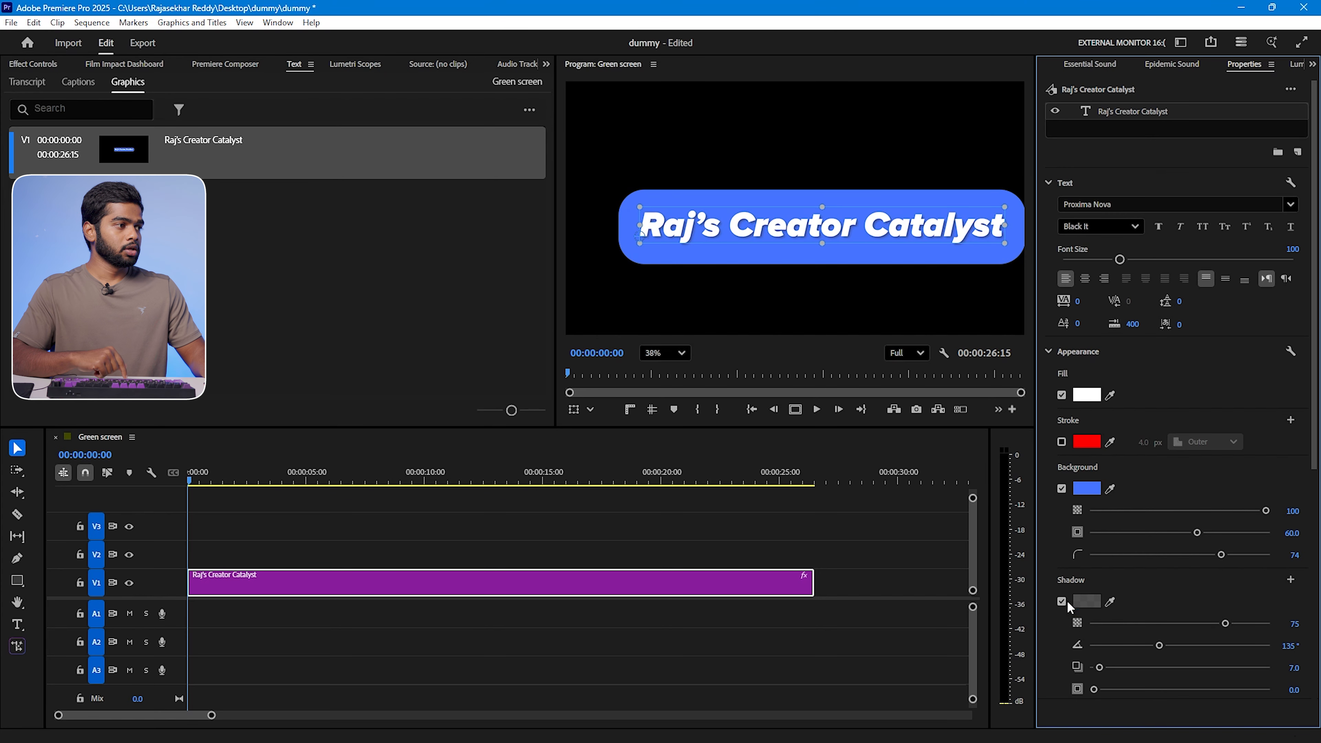
{"action": "left_click", "coordinate": [1085, 600]}
{"action": "left_click", "coordinate": [776, 323]}
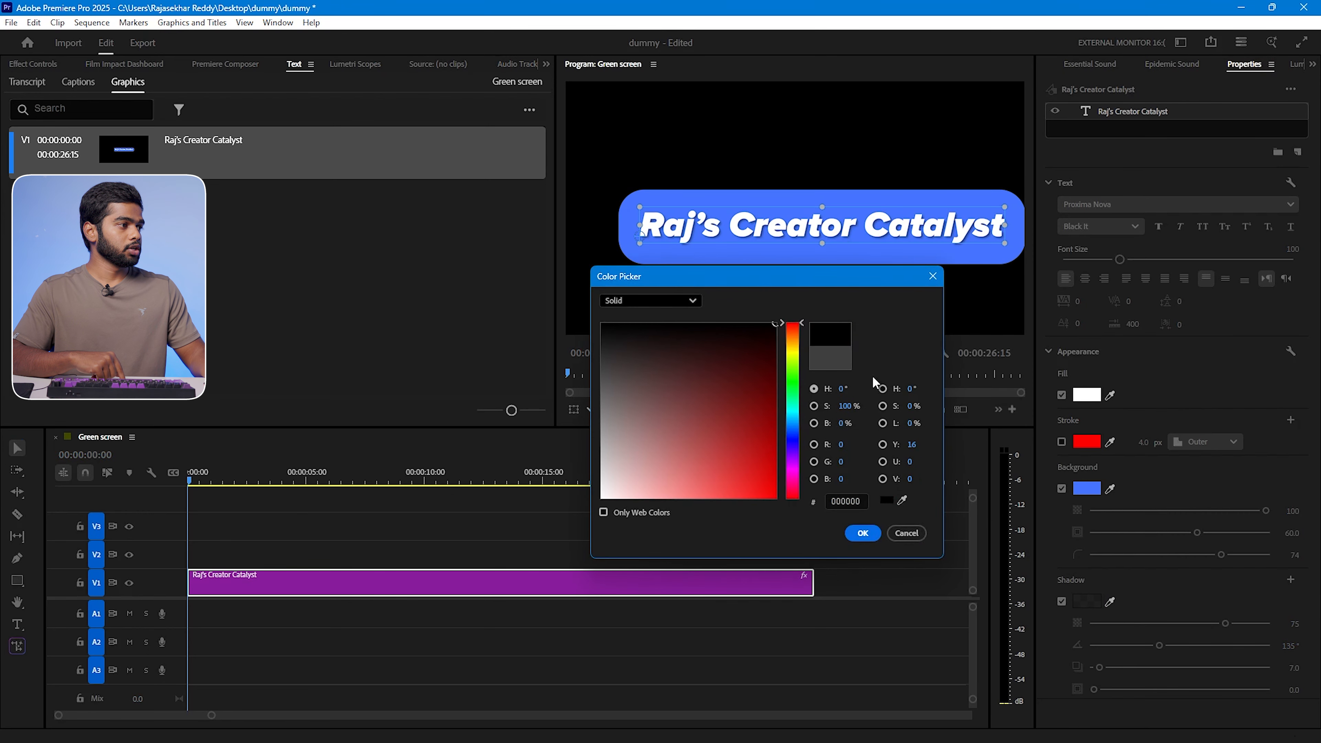
{"action": "left_click", "coordinate": [862, 533]}
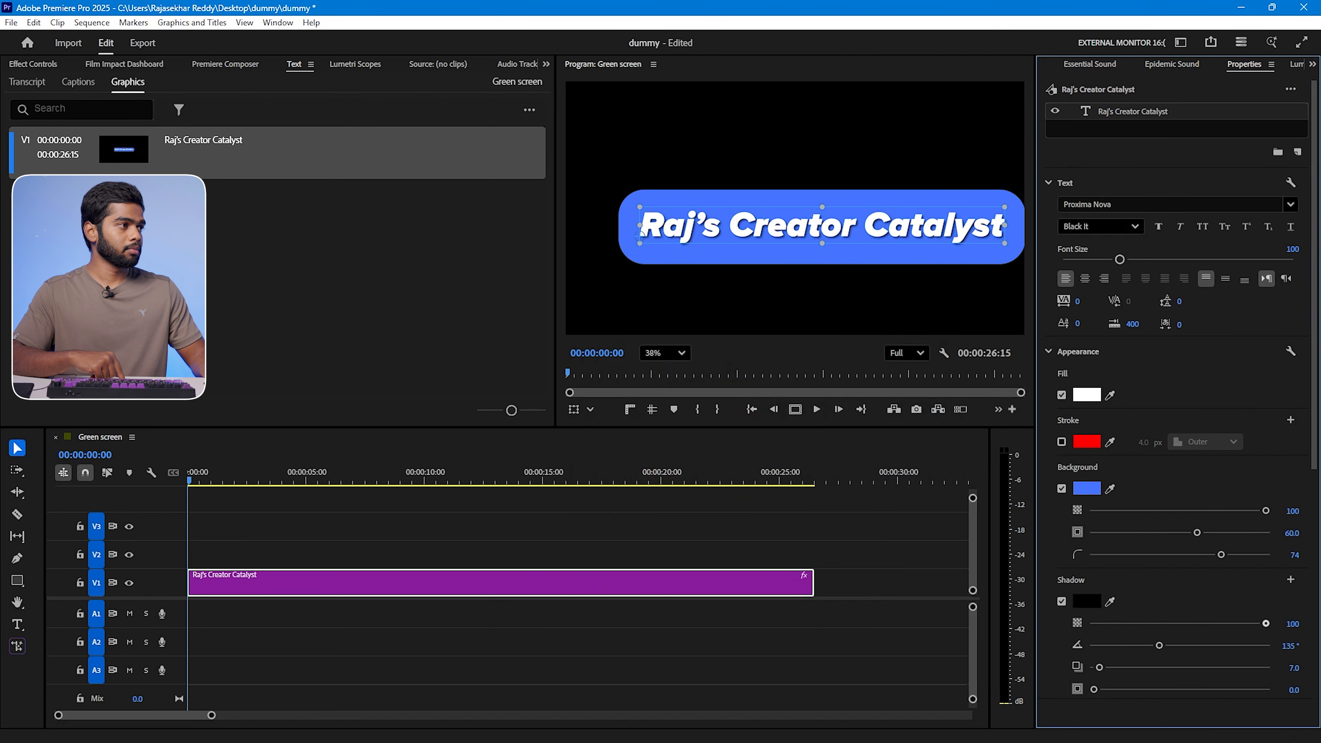
{"action": "left_click_drag", "start_coordinate": [1158, 666], "coordinate": [1112, 670]}
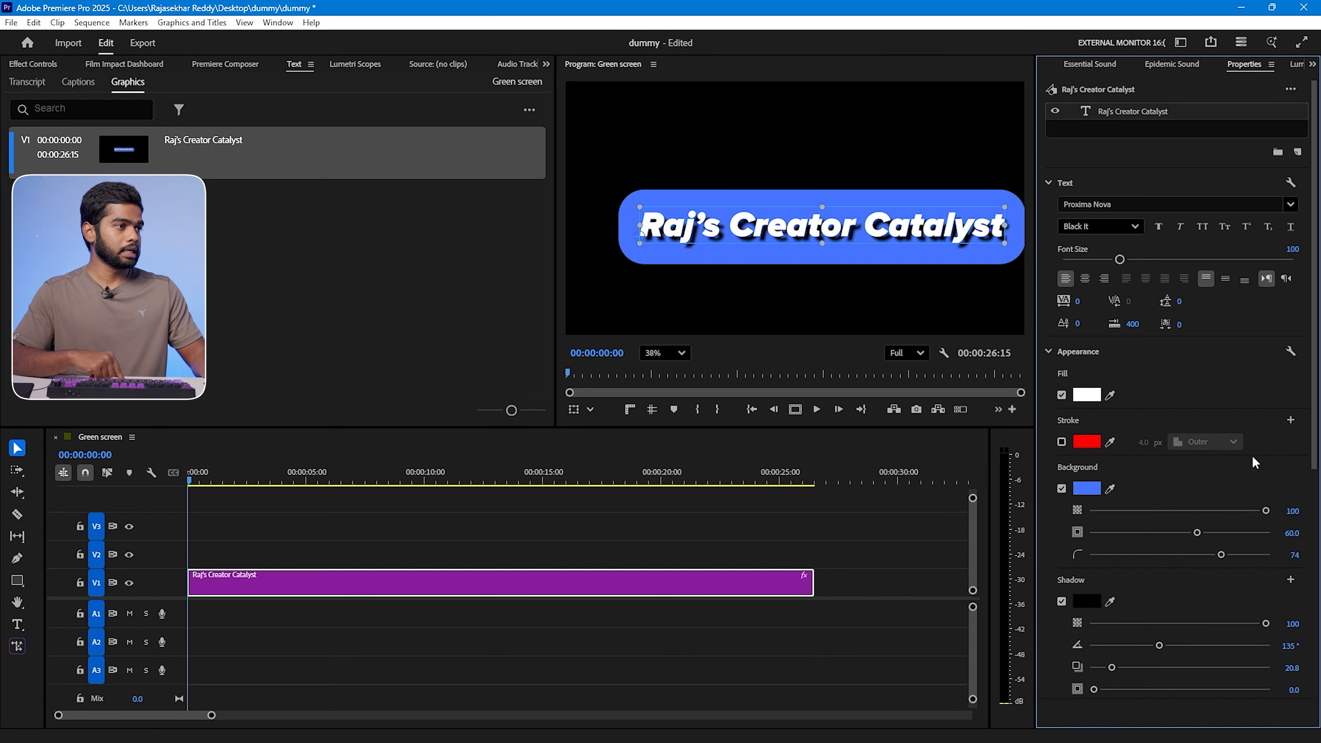
{"action": "scroll", "coordinate": [1255, 462], "scroll_direction": "down", "scroll_amount": 7}
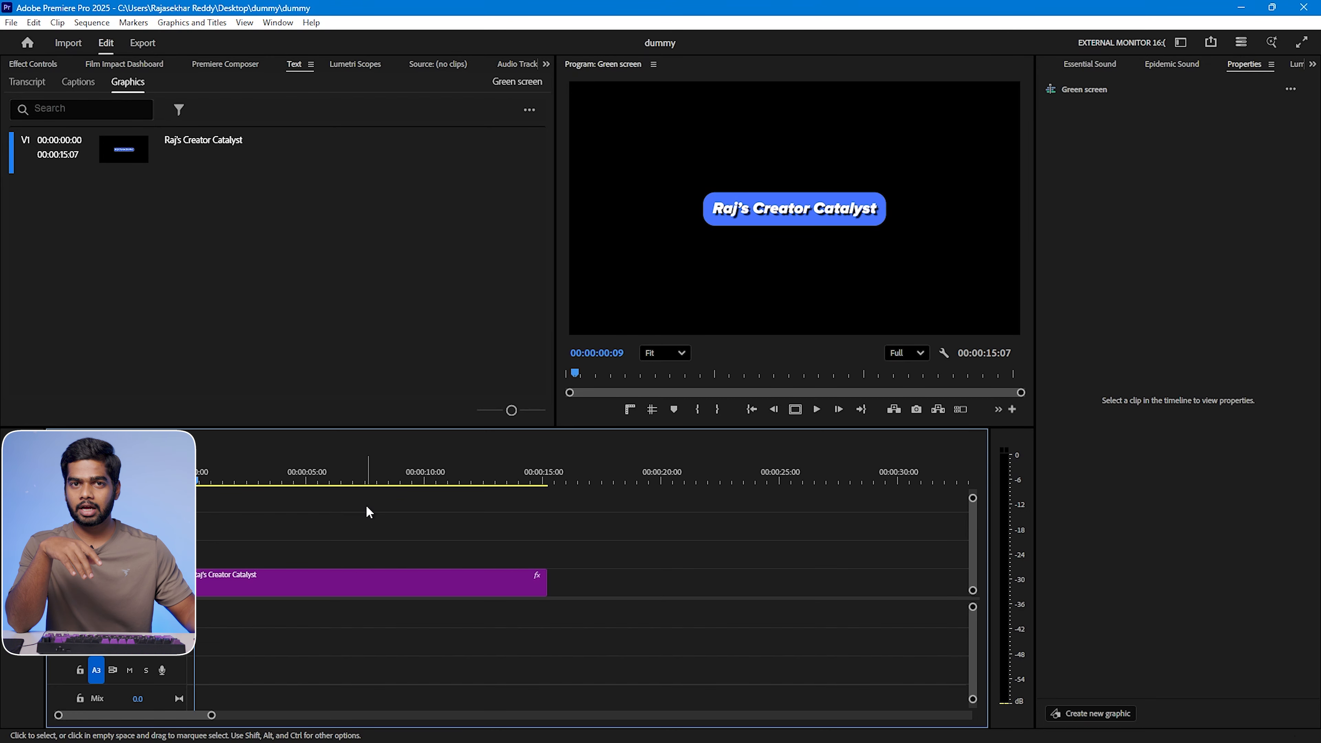
Step: Find the Transform video effect by searching for "transfo" and apply it to the title clip
{"action": "left_click", "coordinate": [1312, 64]}
{"action": "left_click", "coordinate": [1253, 99]}
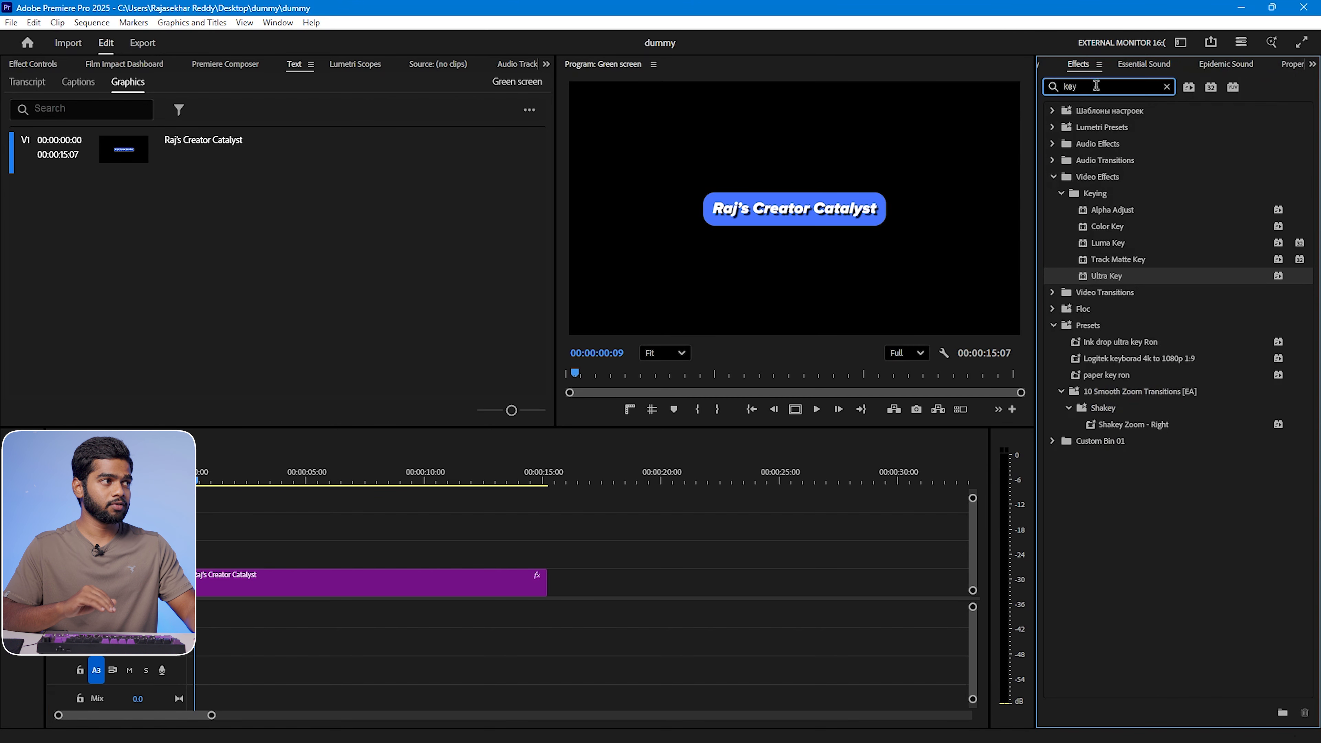
{"action": "key", "text": "BackSpace"}
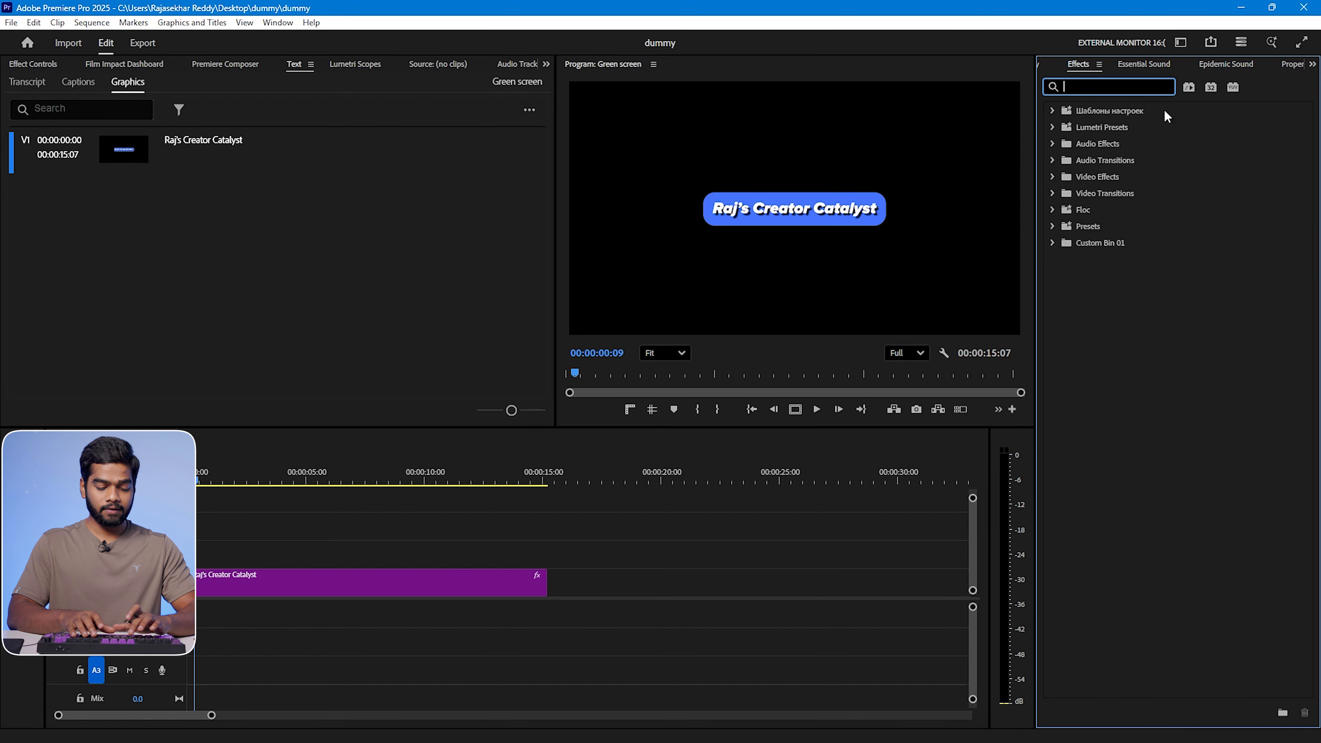
{"action": "type", "text": "transo"}
{"action": "key", "text": "BackSpace"}
{"action": "type", "text": "fi"}
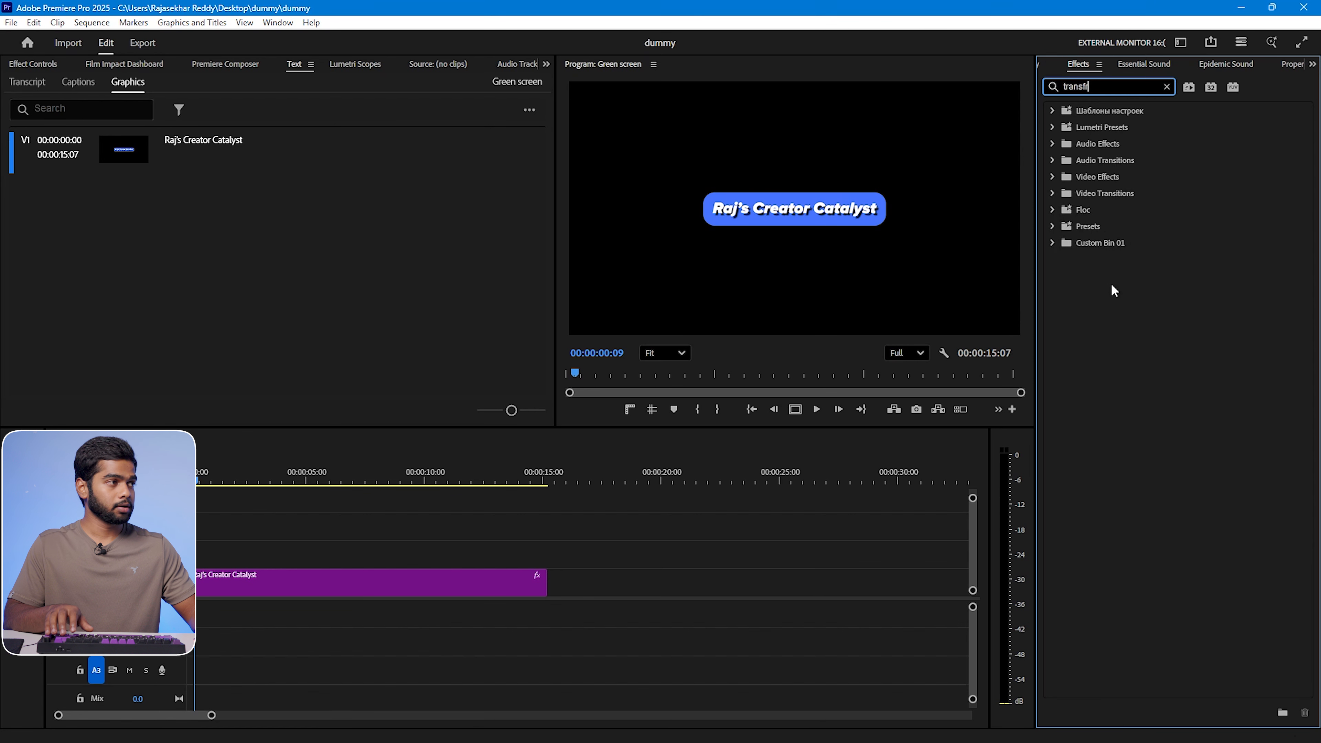
{"action": "key", "text": "BackSpace"}
{"action": "type", "text": "o"}
{"action": "left_click_drag", "start_coordinate": [1084, 277], "coordinate": [437, 579]}
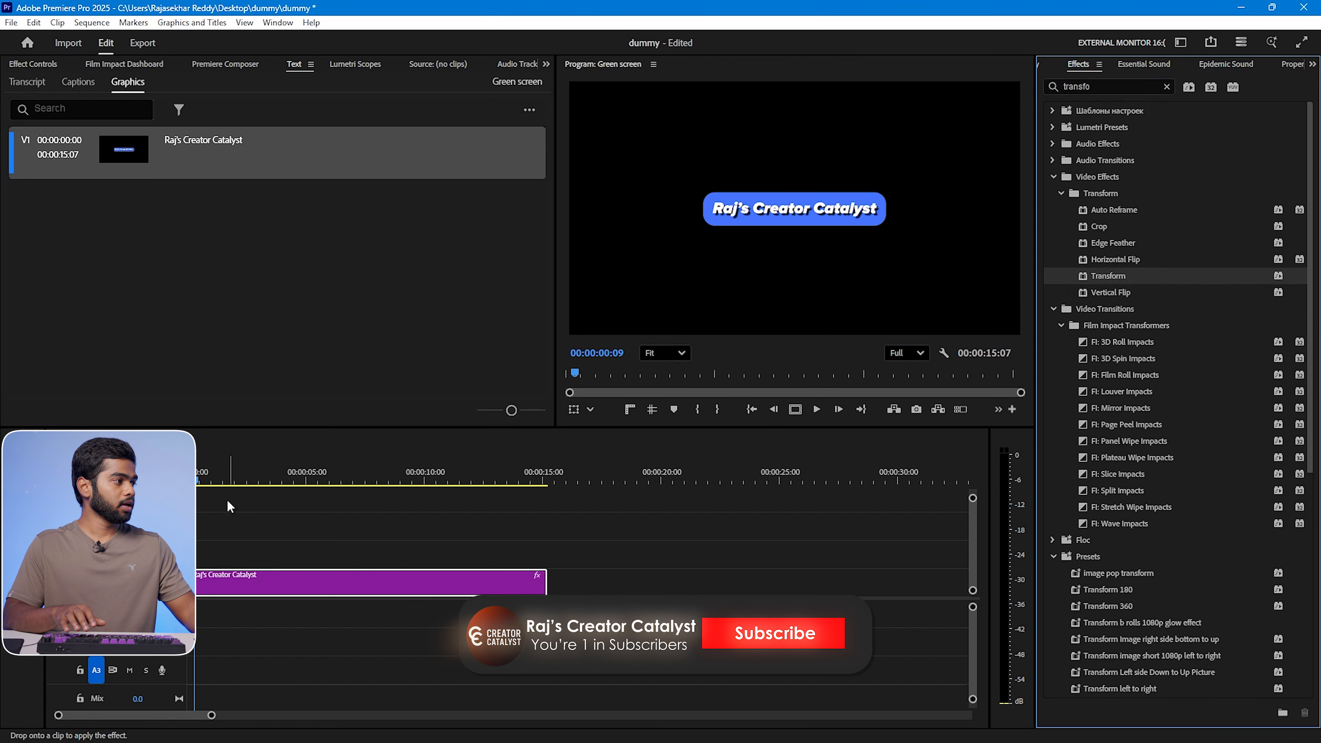
Step: In the Transform effect, disable the composition's shutter angle and set the Shutter Angle to 180
{"action": "left_click", "coordinate": [34, 63]}
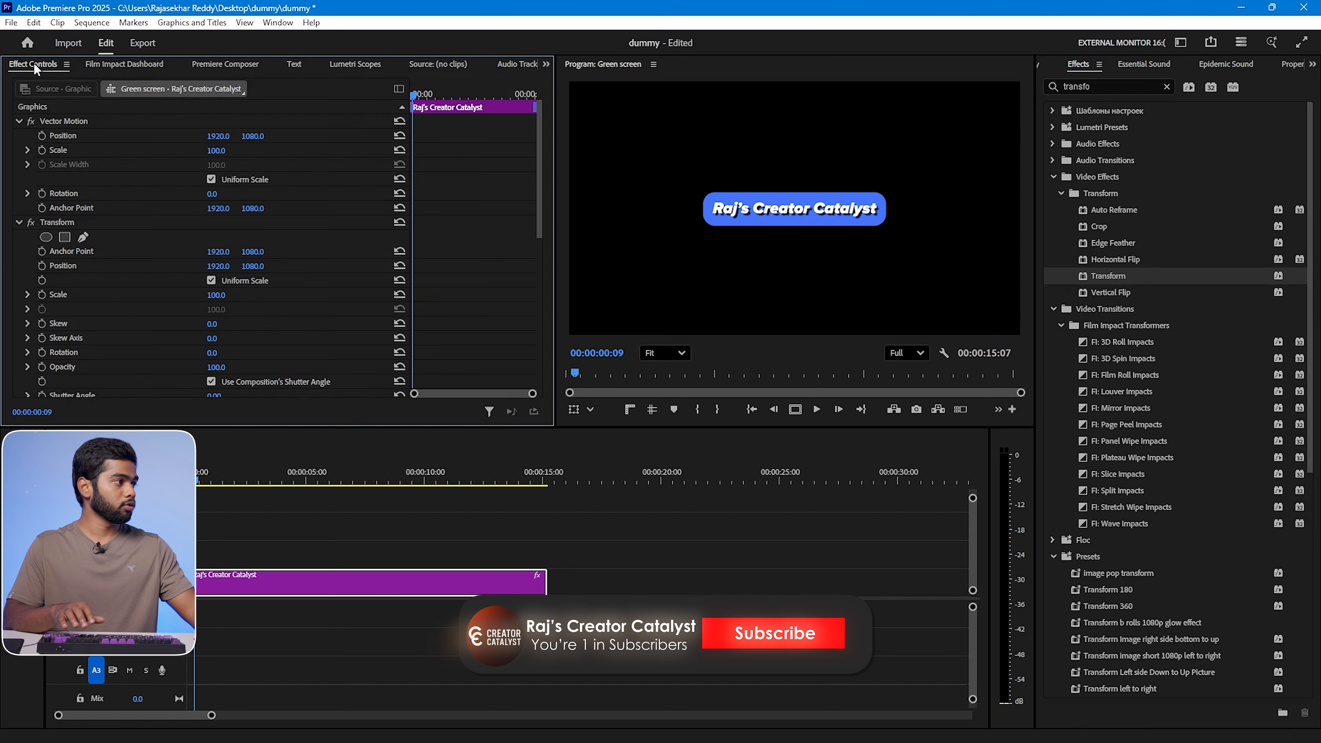
{"action": "left_click_drag", "start_coordinate": [541, 194], "coordinate": [204, 394]}
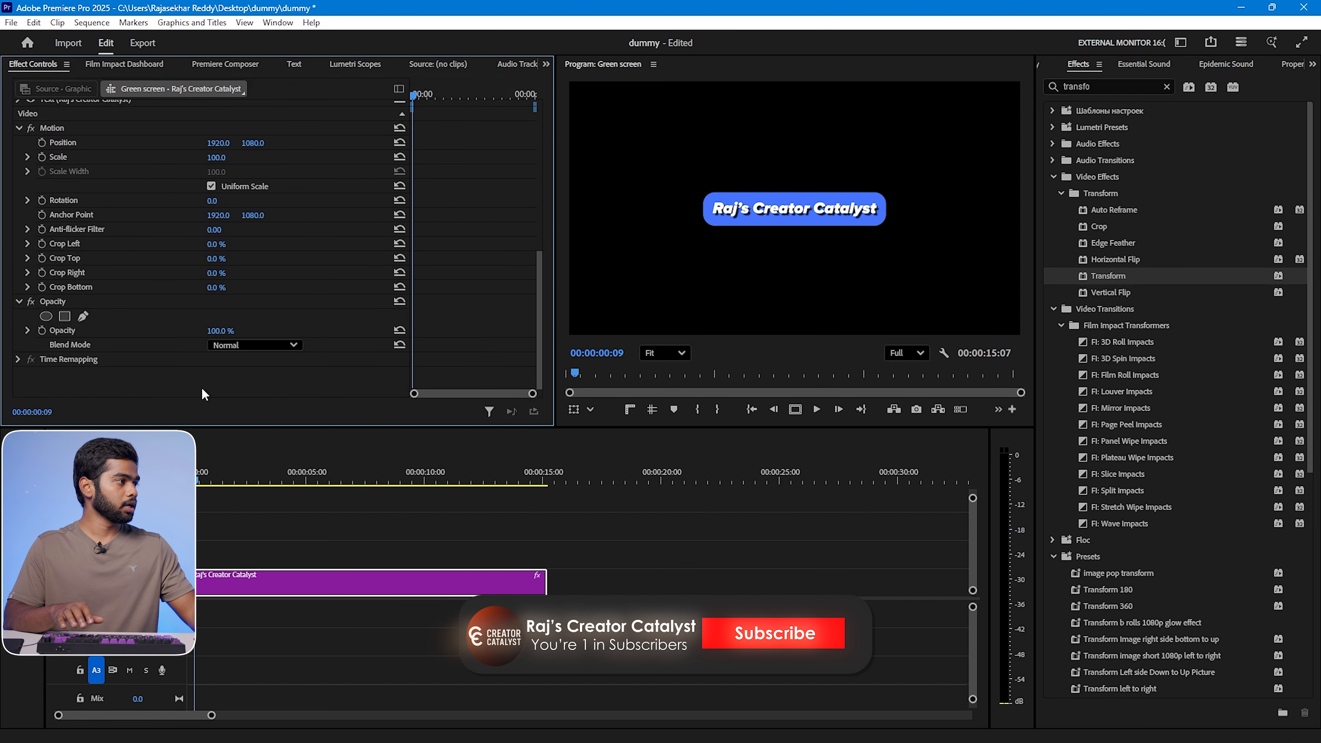
{"action": "left_click_drag", "start_coordinate": [539, 308], "coordinate": [519, 193]}
{"action": "left_click", "coordinate": [210, 304]}
{"action": "left_click", "coordinate": [221, 318]}
{"action": "type", "text": "180"}
{"action": "key", "text": "Return"}
Step: Add Position and Scale keyframes to the Transform effect at 00:00:05:02
{"action": "left_click", "coordinate": [273, 475]}
{"action": "left_click", "coordinate": [299, 452]}
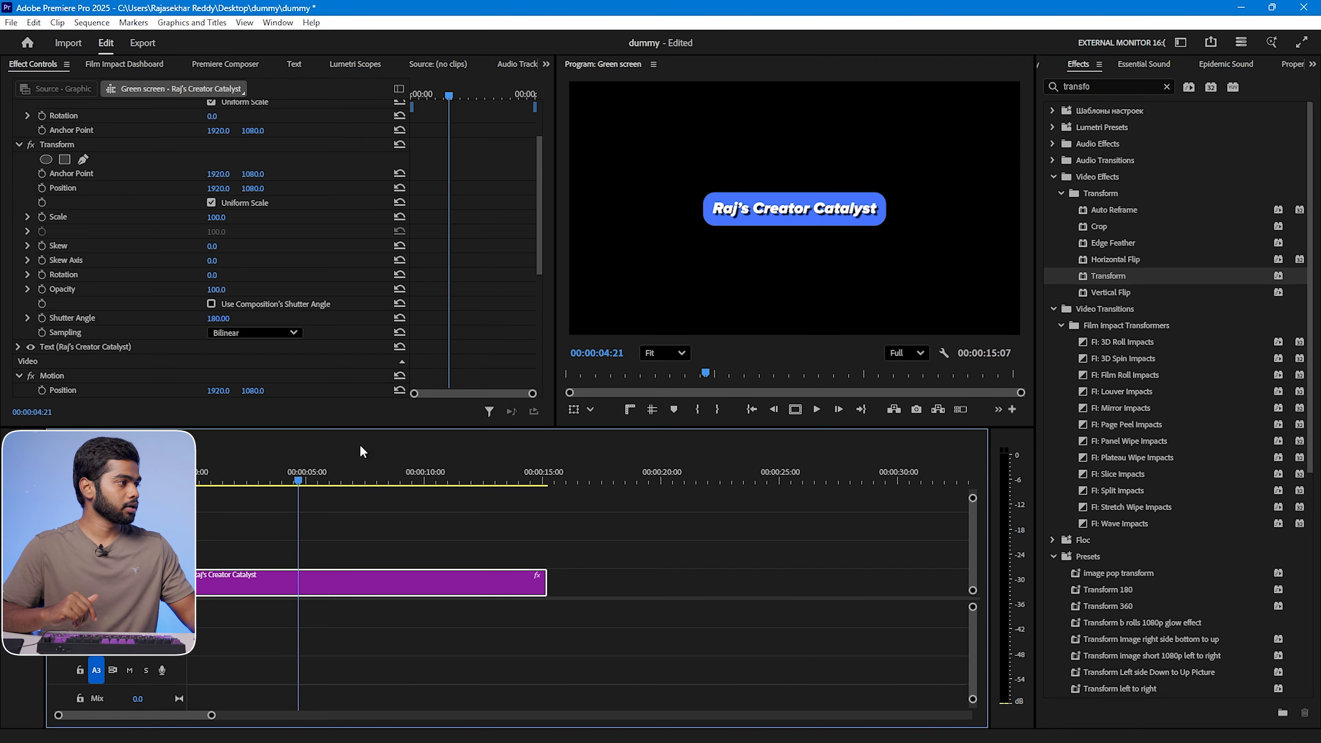
{"action": "left_click_drag", "start_coordinate": [299, 487], "coordinate": [306, 483]}
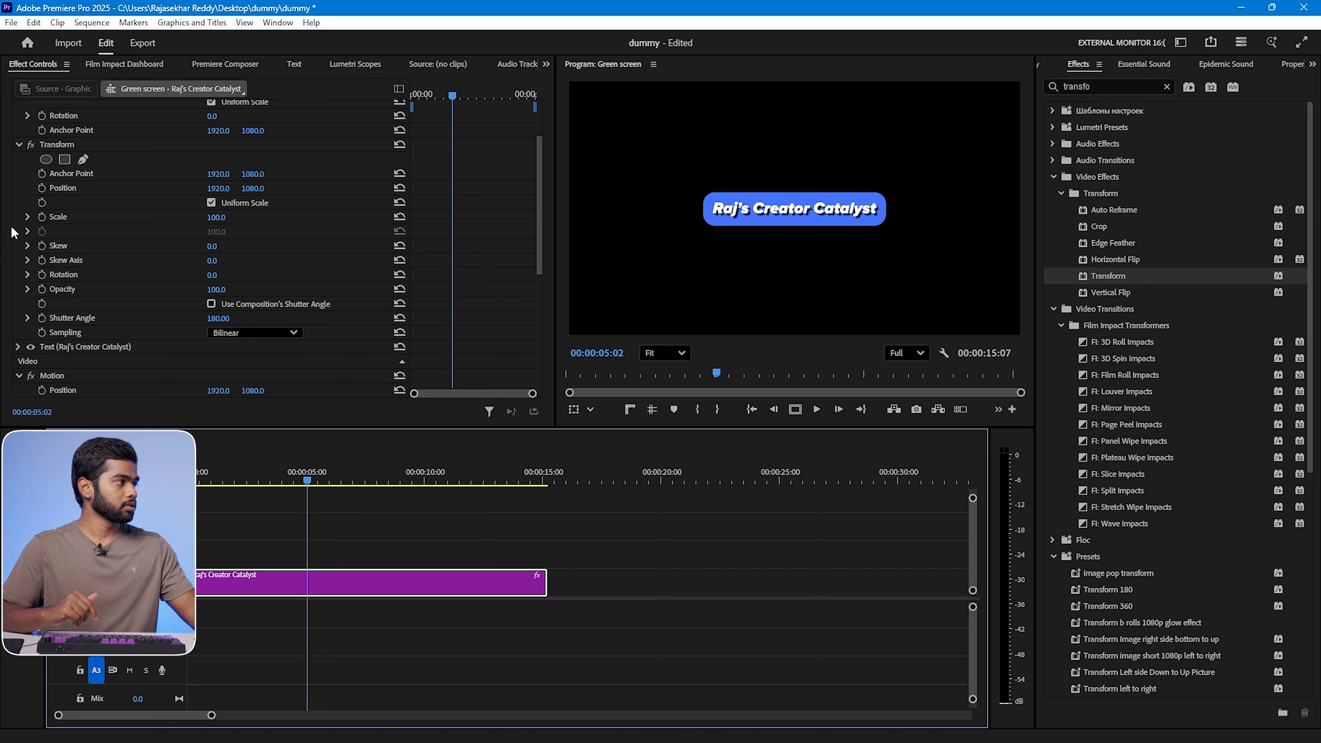
{"action": "left_click", "coordinate": [42, 188]}
{"action": "left_click", "coordinate": [41, 217]}
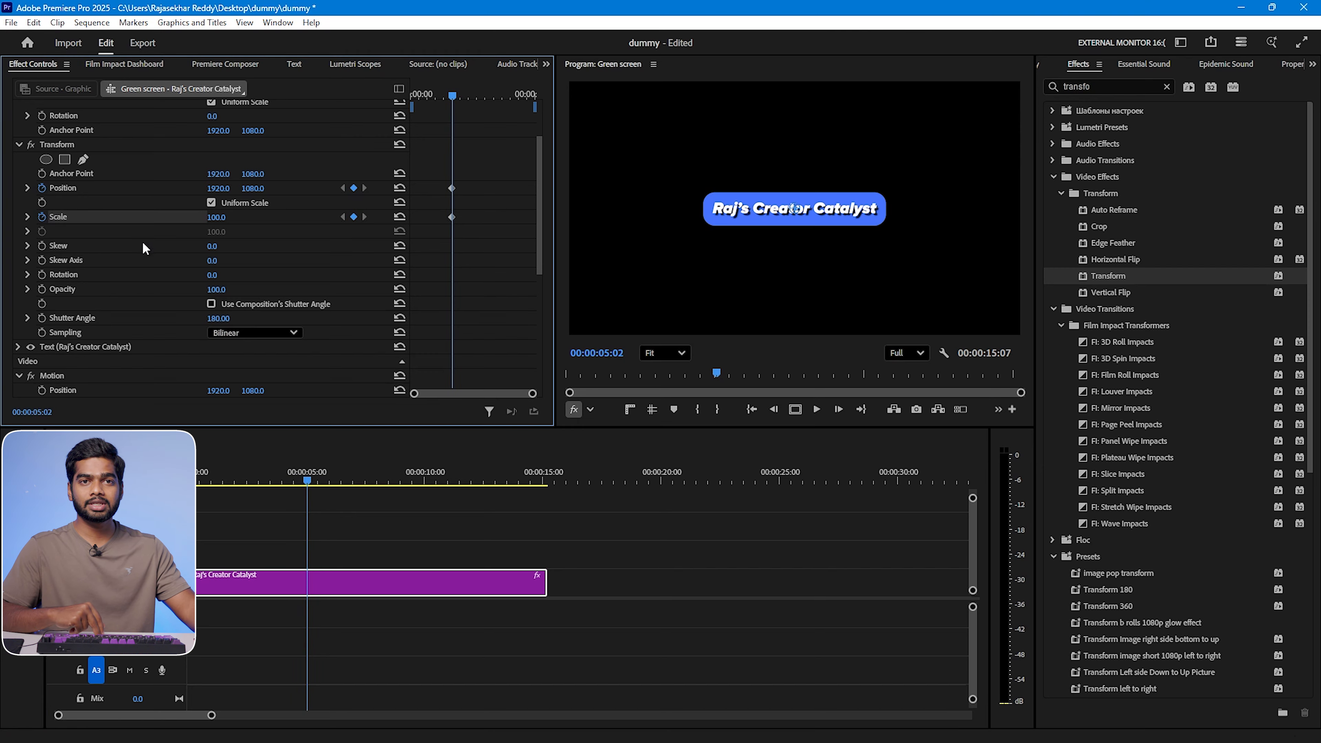
Step: At 00:00:00:00, keyframe the Transform effect with Position 1920.0, 2394.0 and Scale 0
{"action": "left_click_drag", "start_coordinate": [448, 96], "coordinate": [398, 113]}
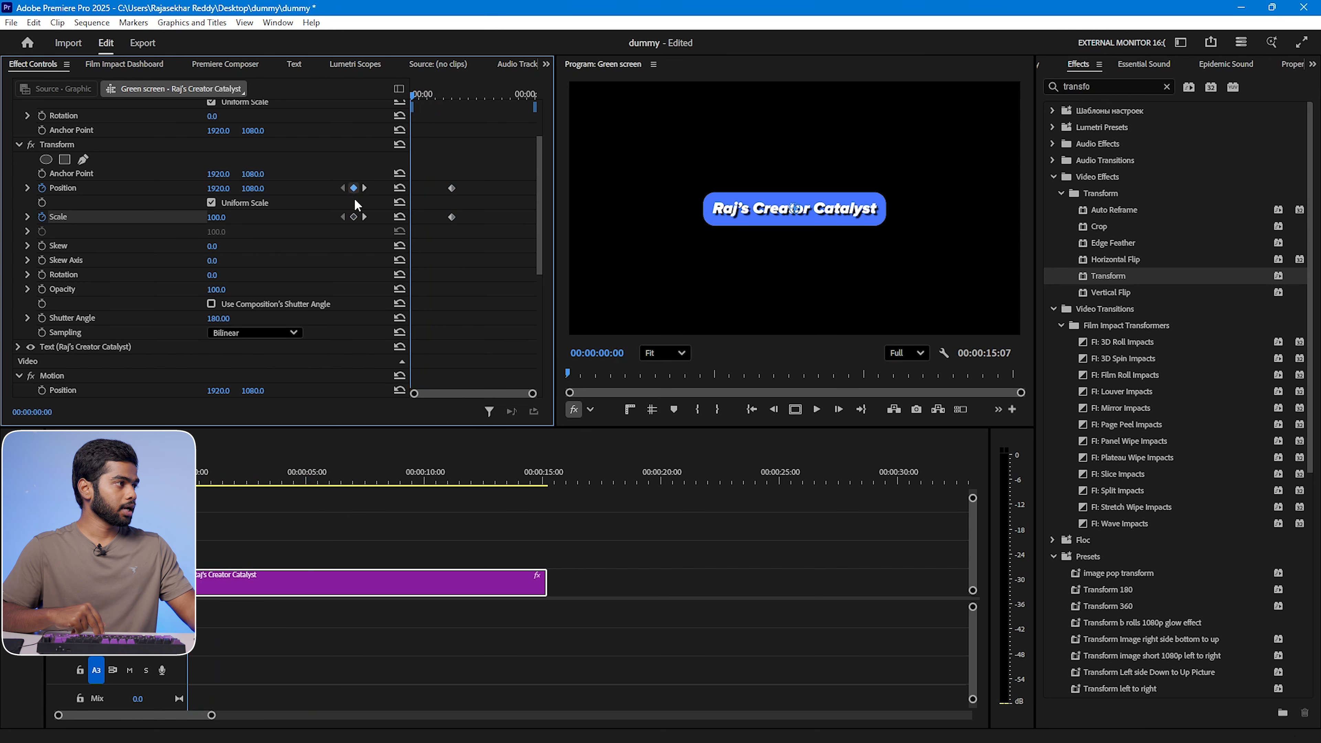
{"action": "left_click", "coordinate": [353, 217]}
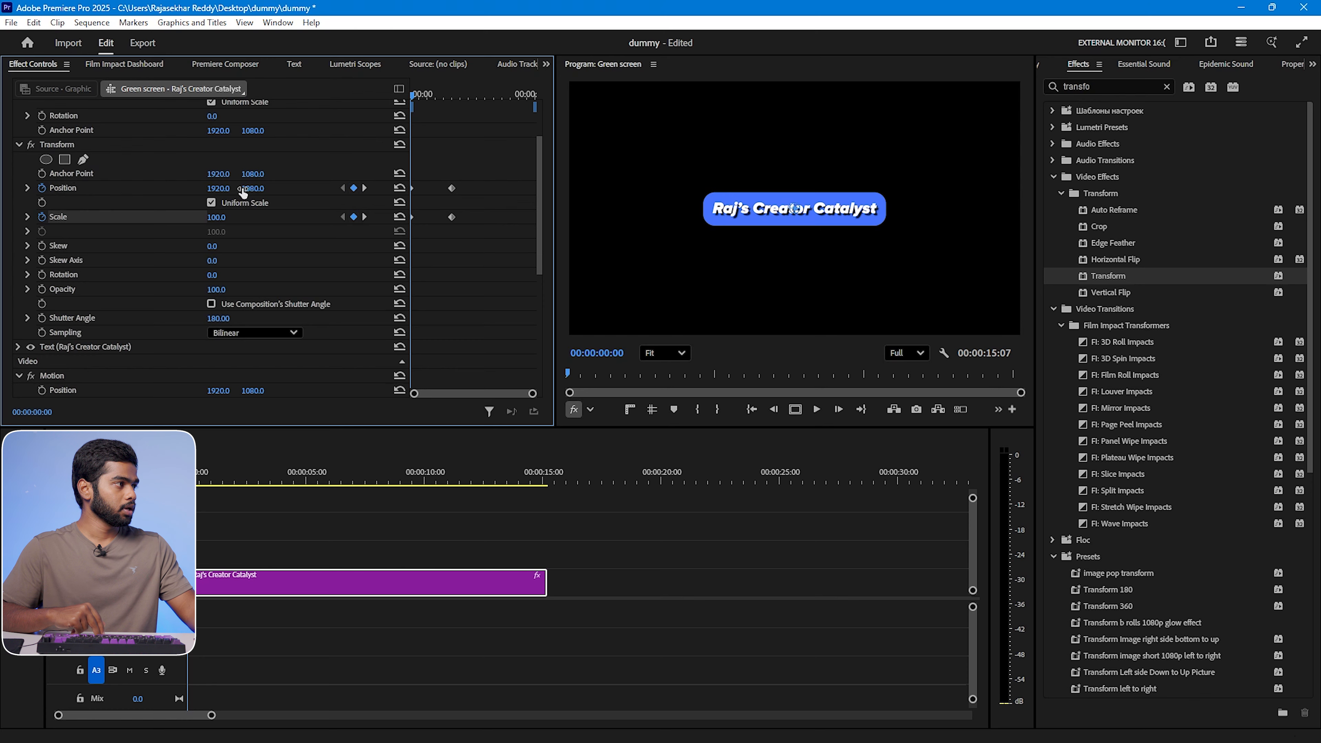
{"action": "left_click_drag", "start_coordinate": [794, 208], "coordinate": [795, 360]}
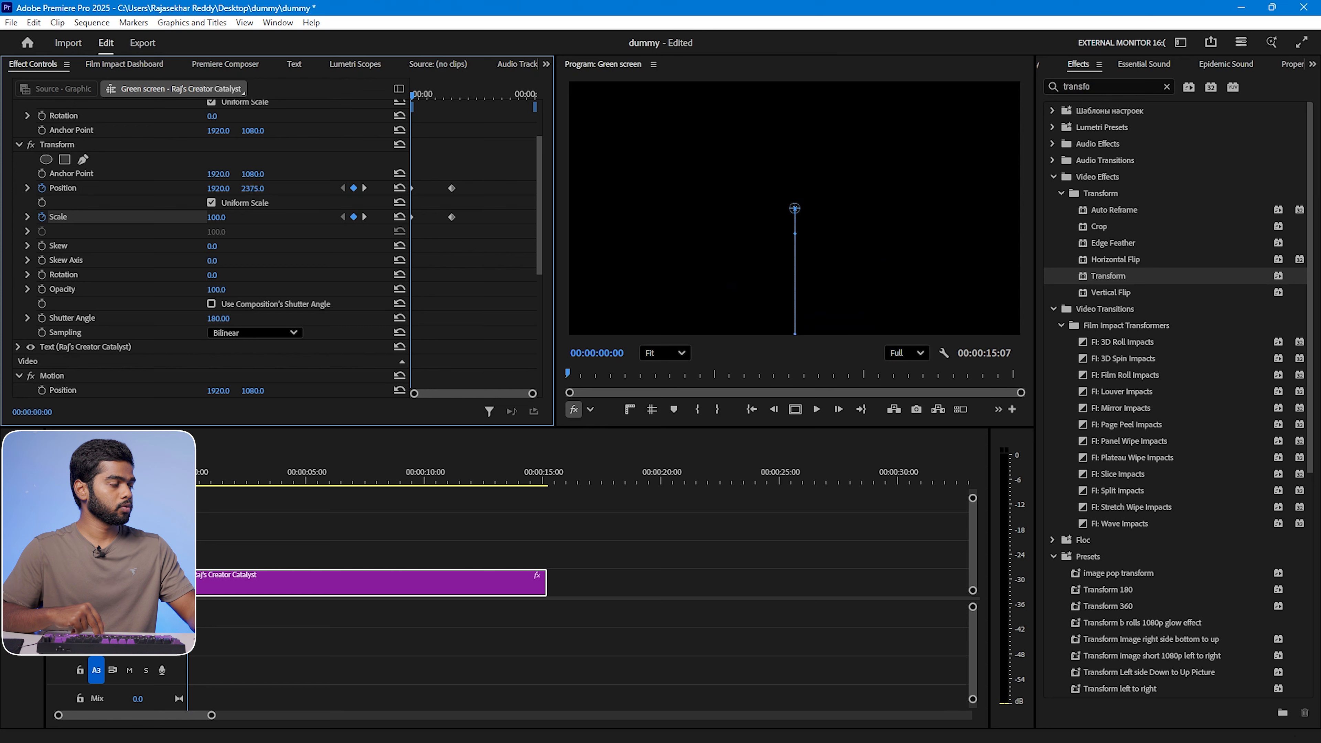
{"action": "left_click", "coordinate": [216, 217]}
{"action": "type", "text": "0"}
{"action": "key", "text": "Return"}
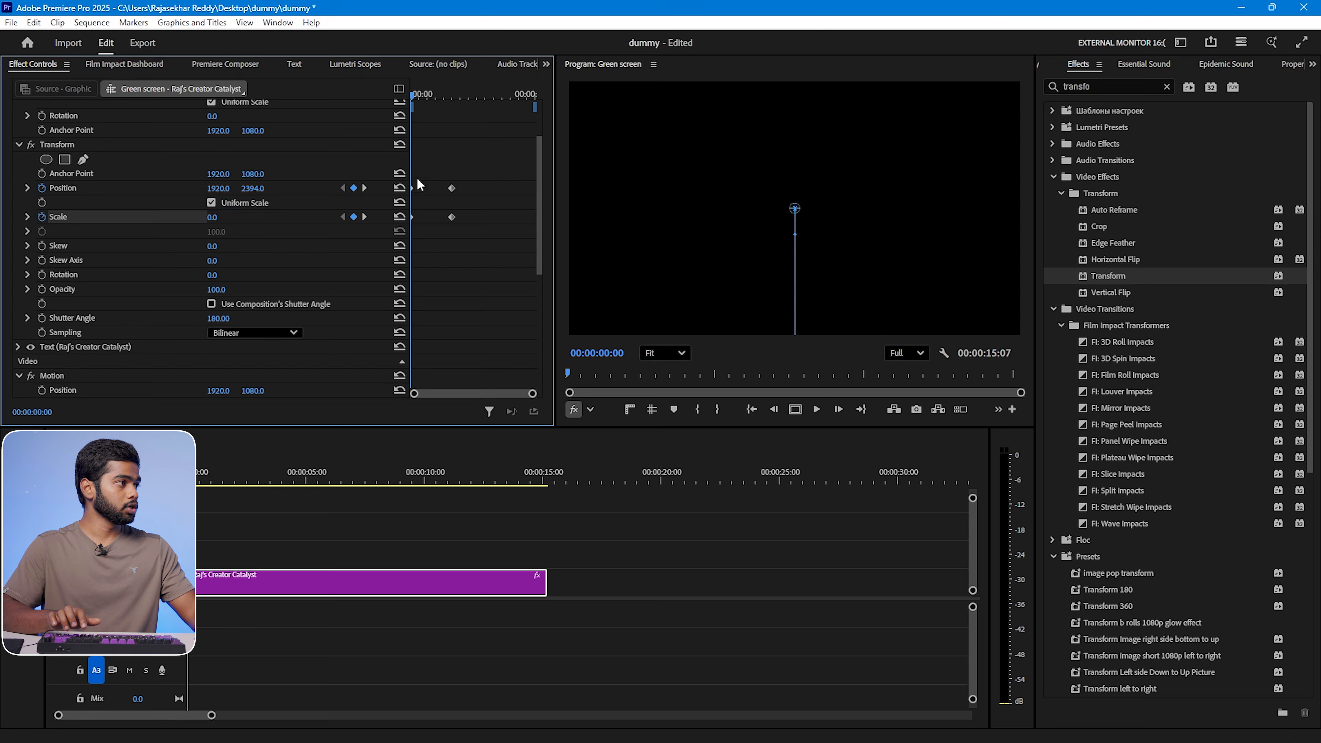
Step: Apply easing to all Position and Scale keyframes of the Transform effect
{"action": "left_click_drag", "start_coordinate": [472, 177], "coordinate": [370, 263]}
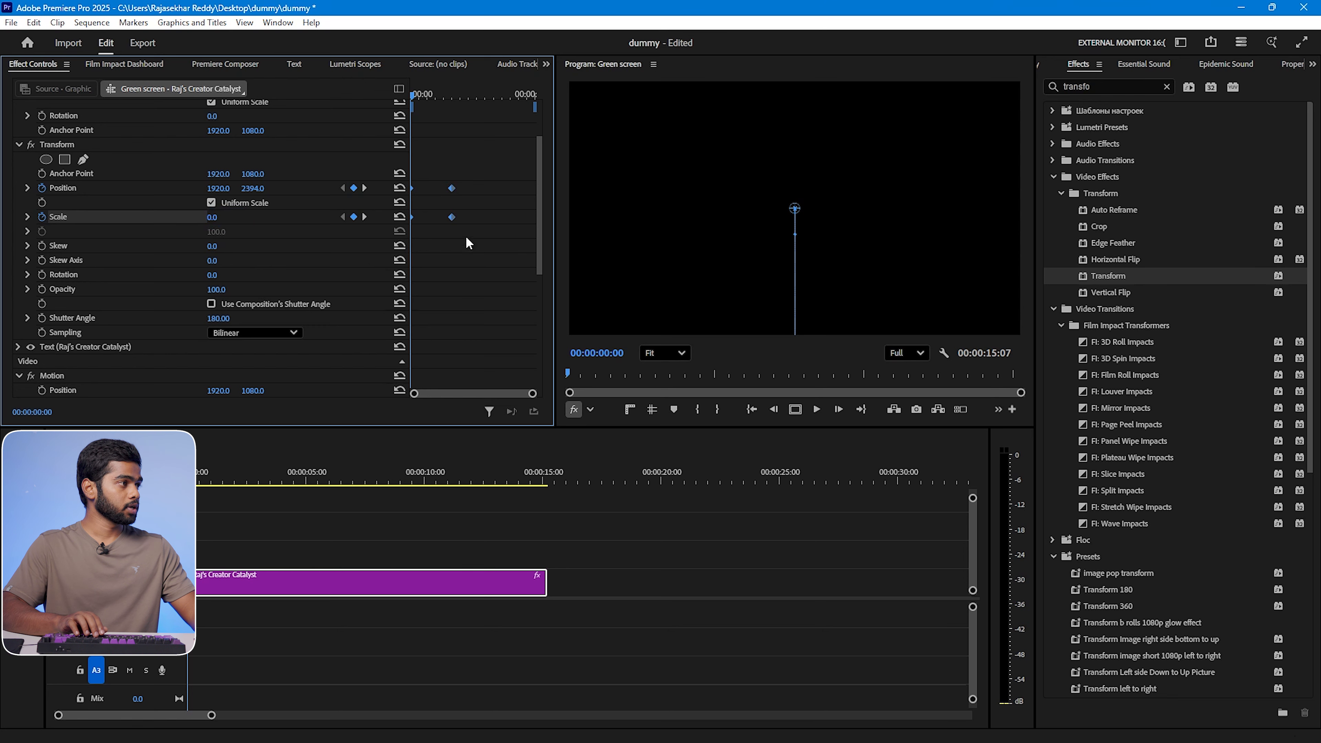
{"action": "key", "text": "F9"}
{"action": "left_click_drag", "start_coordinate": [473, 169], "coordinate": [369, 267]}
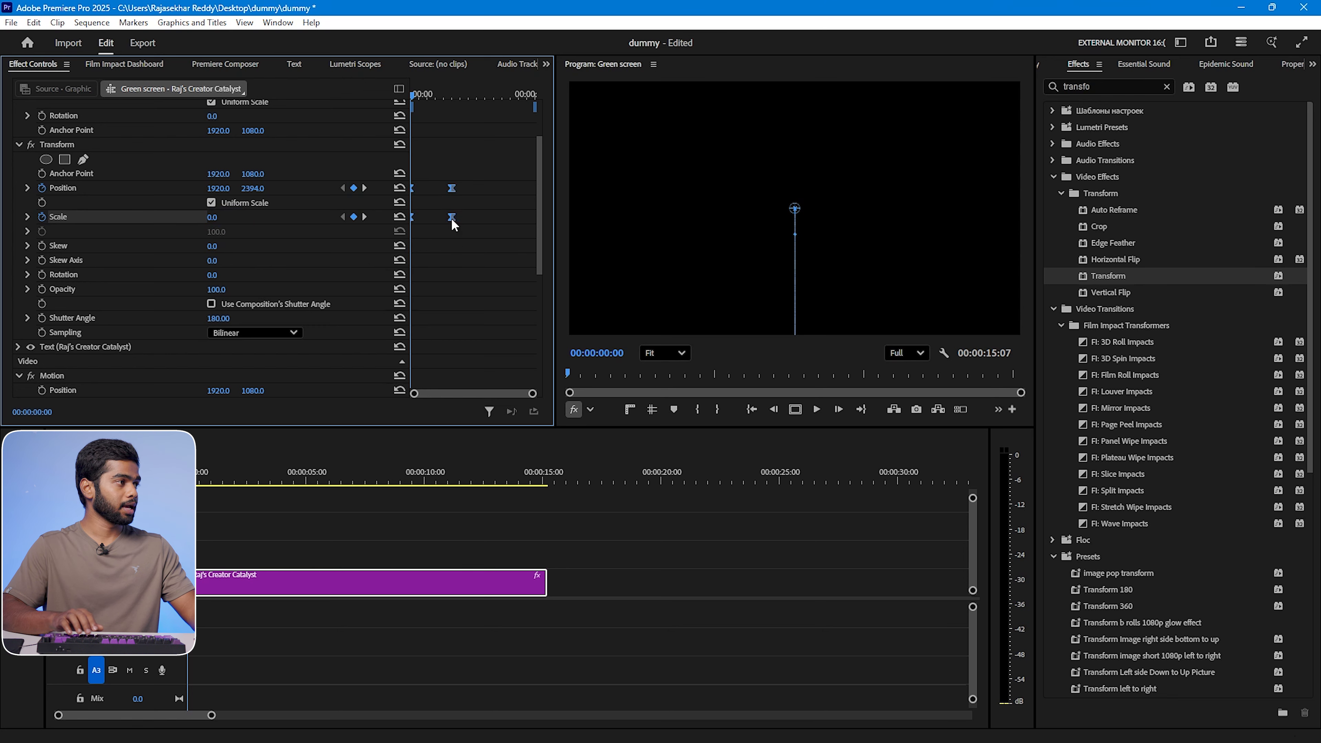
{"action": "right_click", "coordinate": [451, 218]}
{"action": "mouse_move", "coordinate": [512, 336]}
{"action": "left_click", "coordinate": [635, 417]}
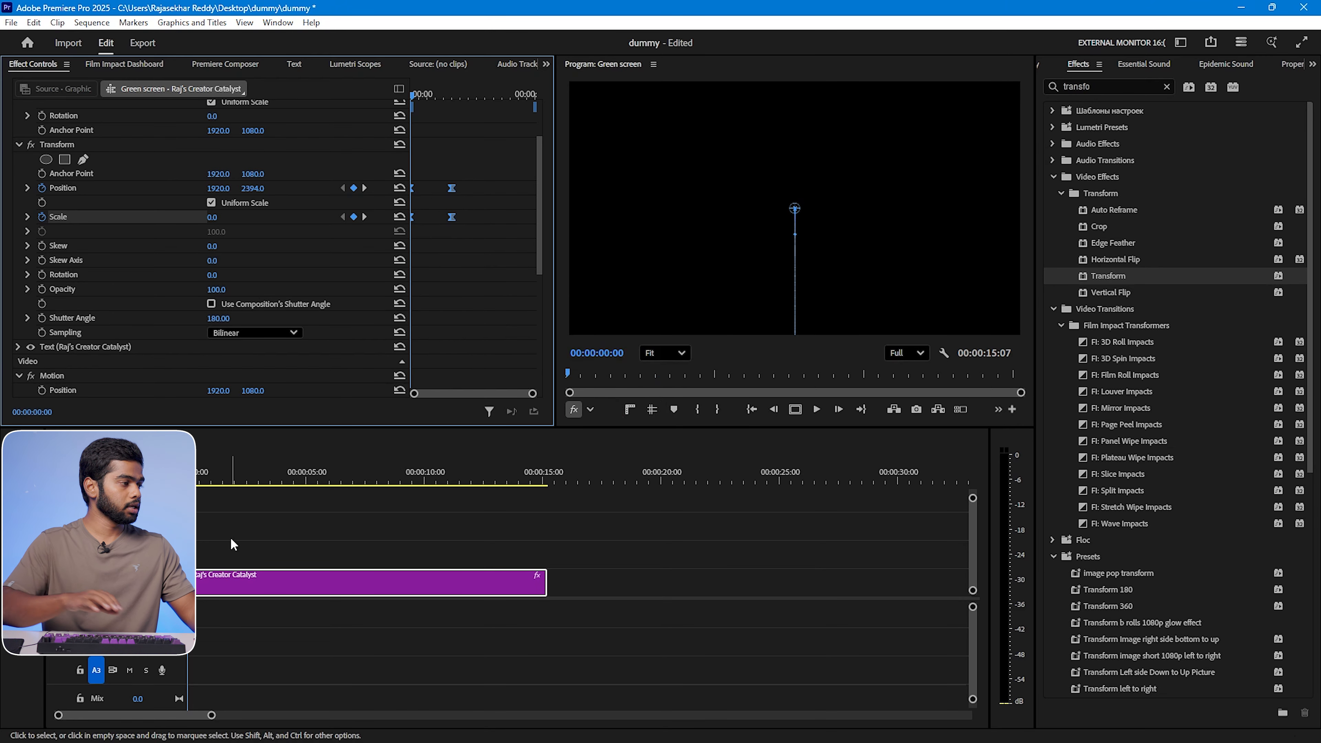
Step: Save the project and play back the title's entrance animation
{"action": "left_click", "coordinate": [257, 523]}
{"action": "left_click", "coordinate": [252, 574]}
{"action": "key", "text": "ctrl+s"}
{"action": "key", "text": "space"}
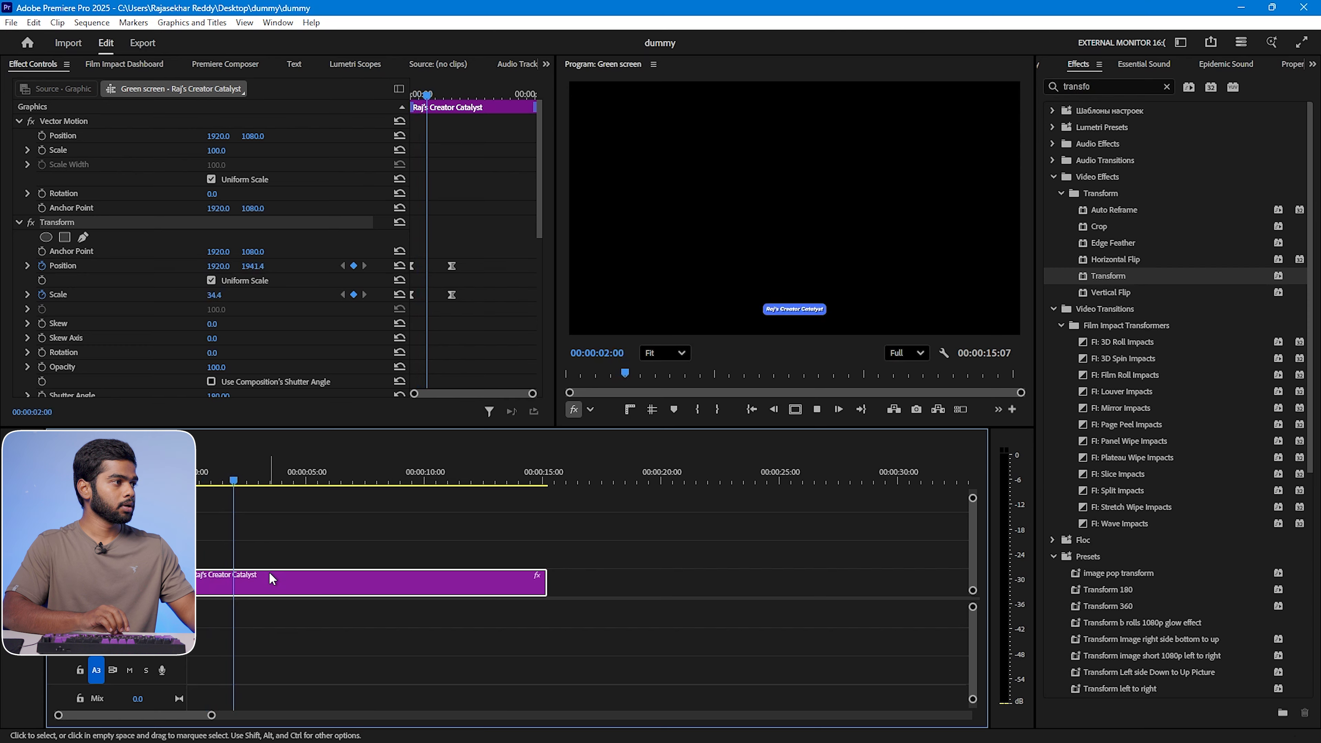
{"action": "key", "text": "space"}
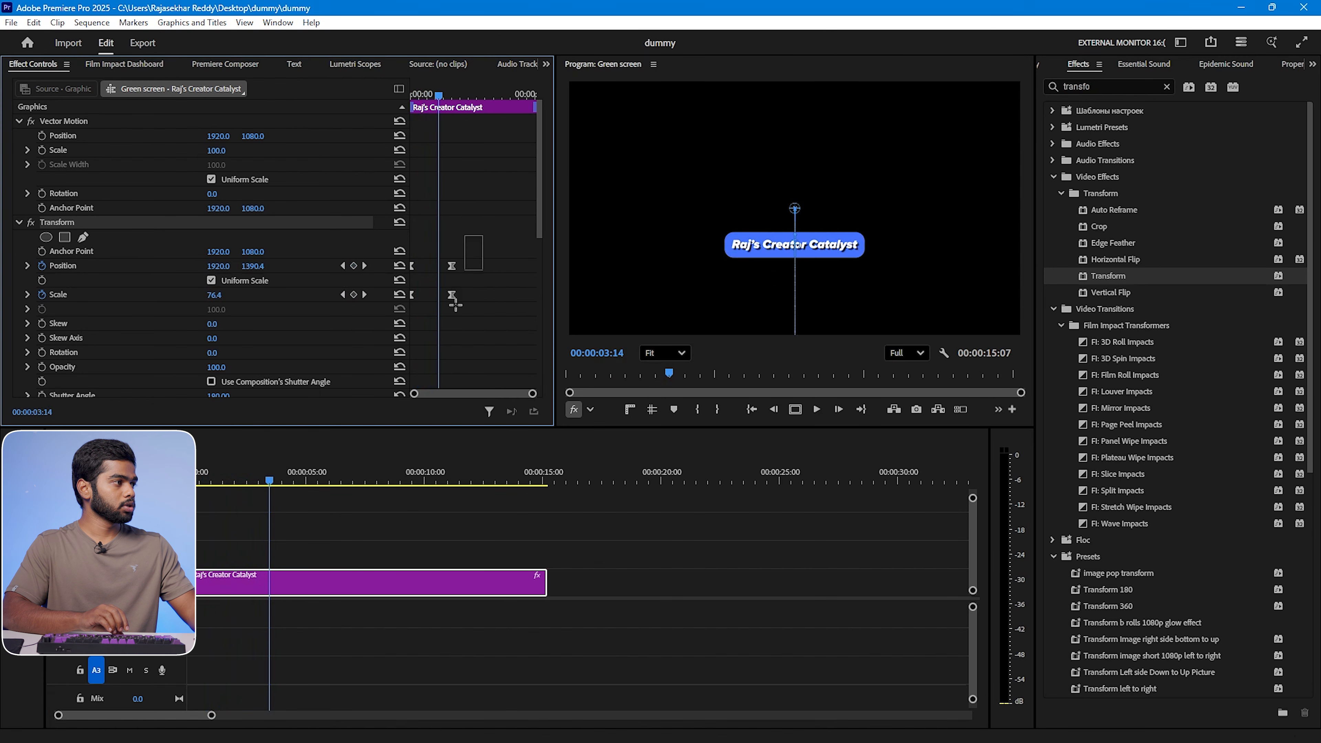
Step: Shift the ending Position and Scale keyframes earlier to about 2 seconds and replay the animation from the start
{"action": "left_click_drag", "start_coordinate": [451, 294], "coordinate": [430, 306]}
{"action": "left_click_drag", "start_coordinate": [223, 478], "coordinate": [186, 478]}
{"action": "key", "text": "space"}
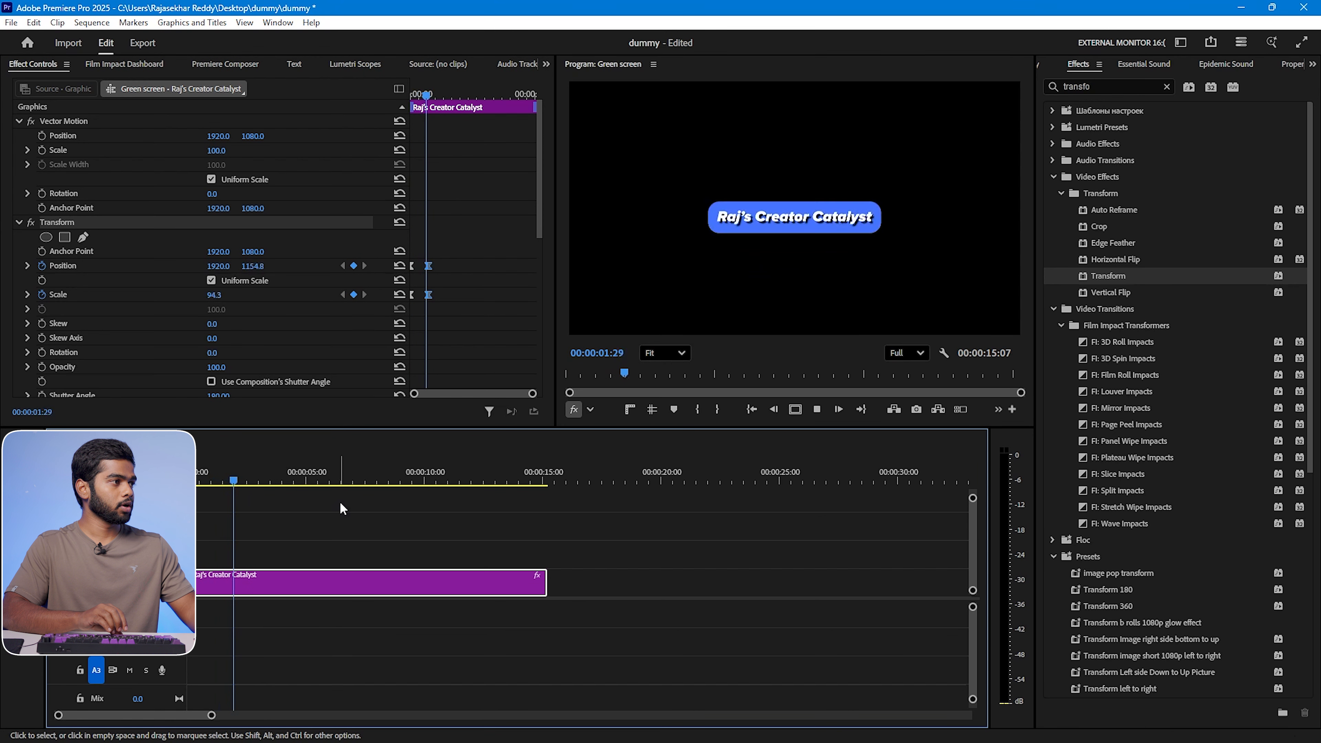